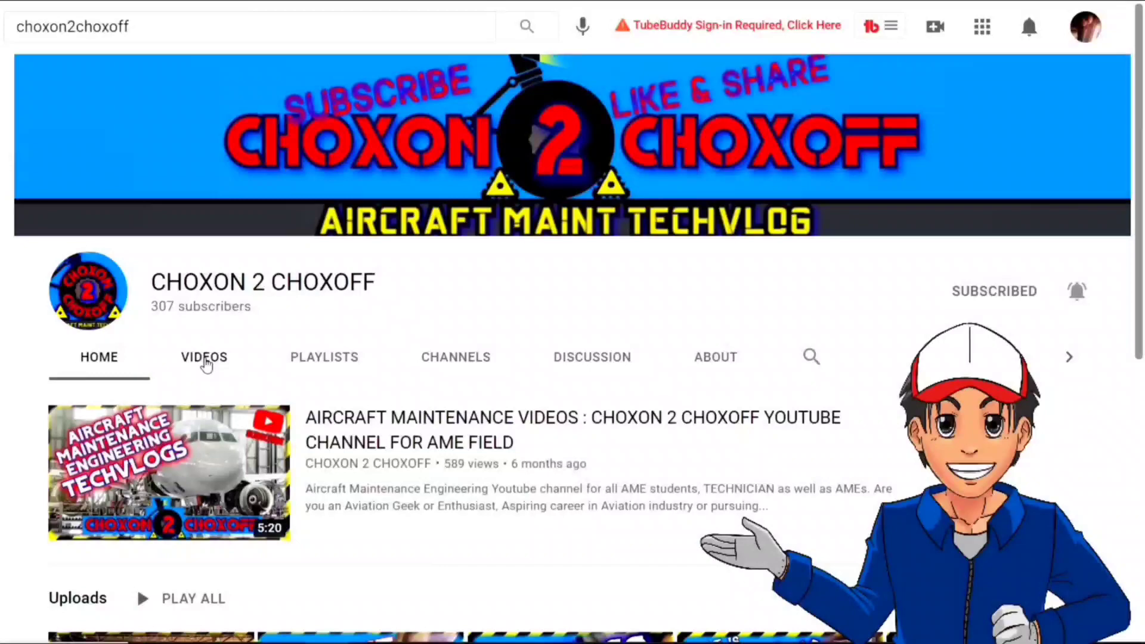
# Show the channel's uploaded videos and scroll through the list
pyautogui.click(205, 358)
pyautogui.scroll(-5, 268, 376)
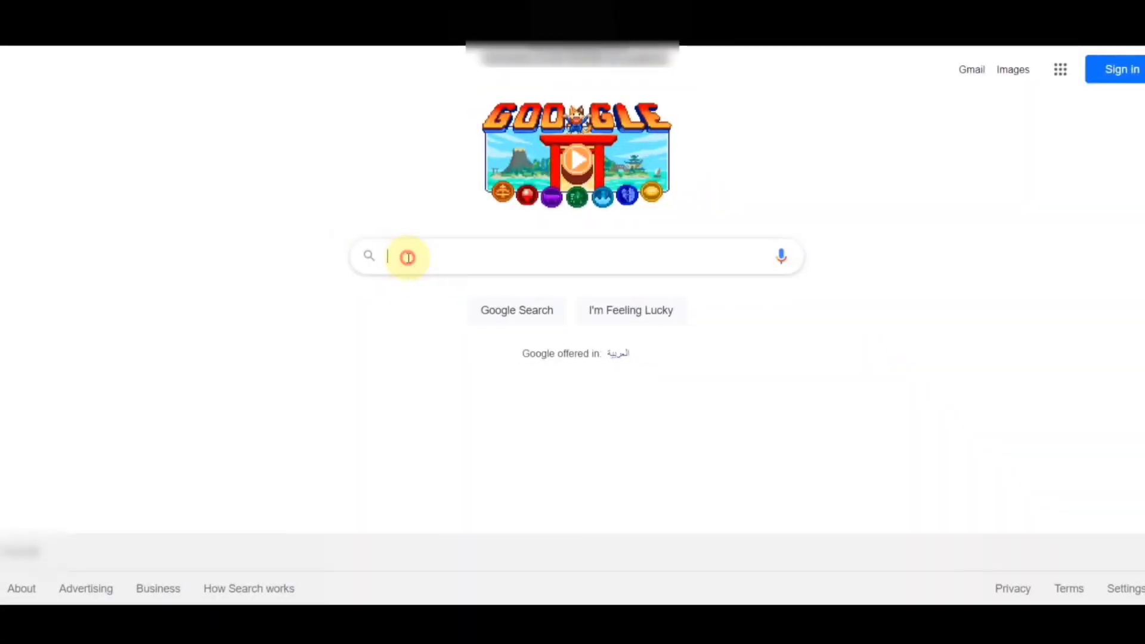
pyautogui.write('dgc')
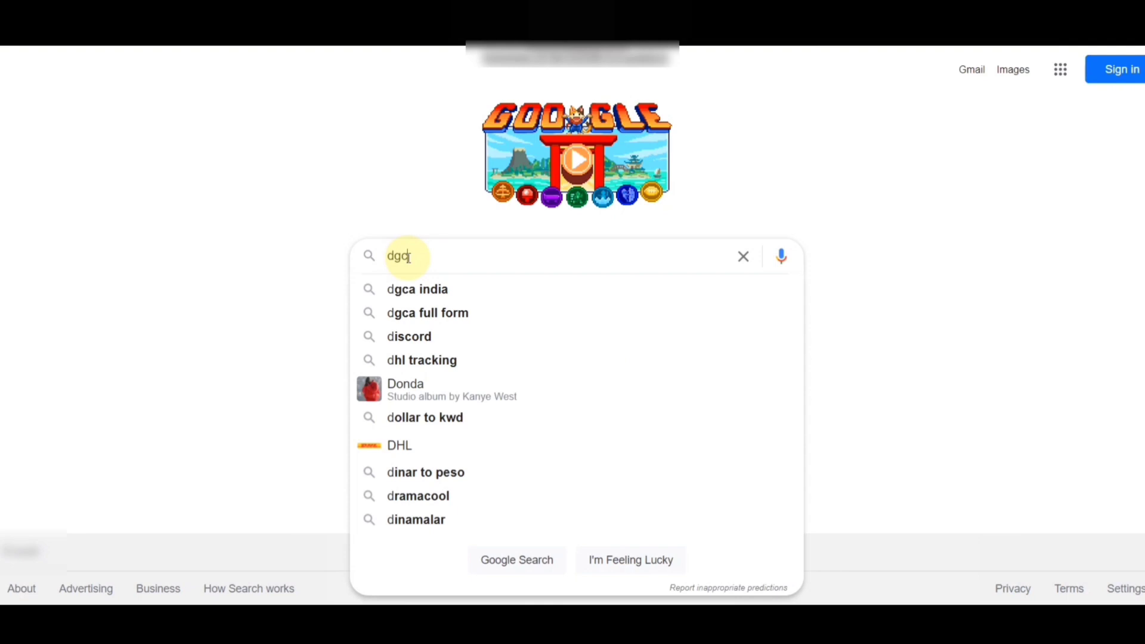
pyautogui.write('a inida gov in')
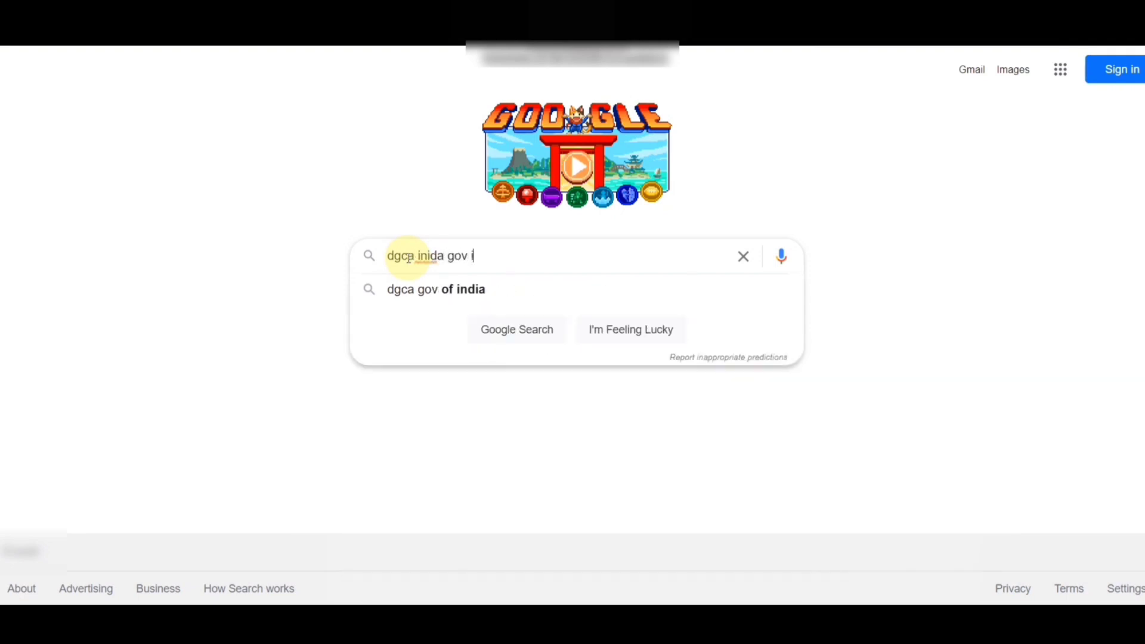
pyautogui.press('Return')
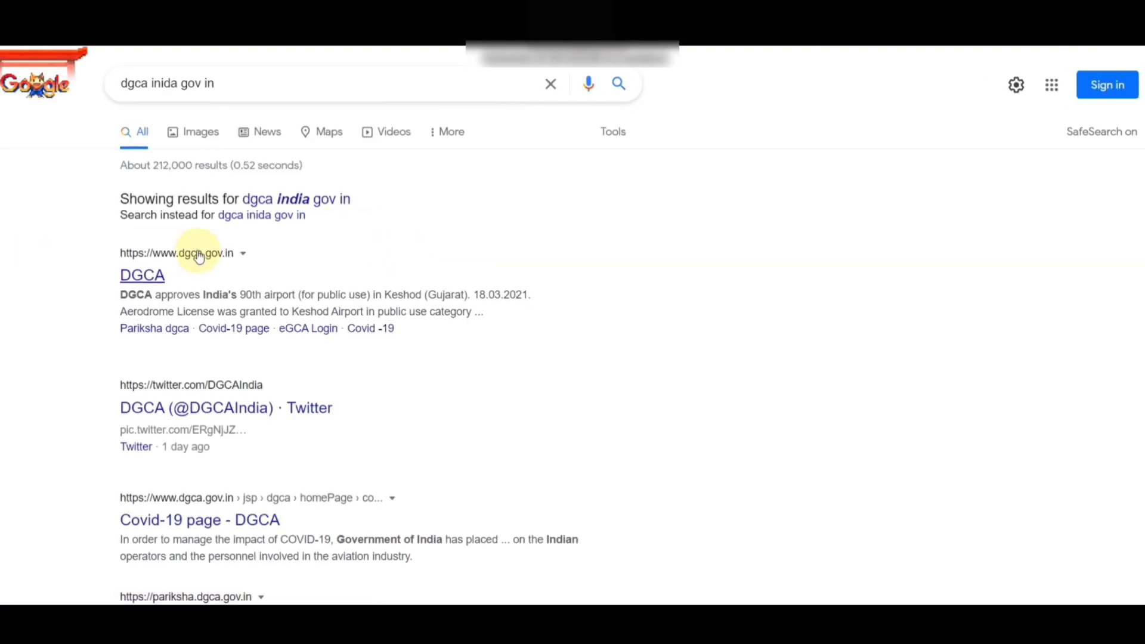
pyautogui.click(139, 278)
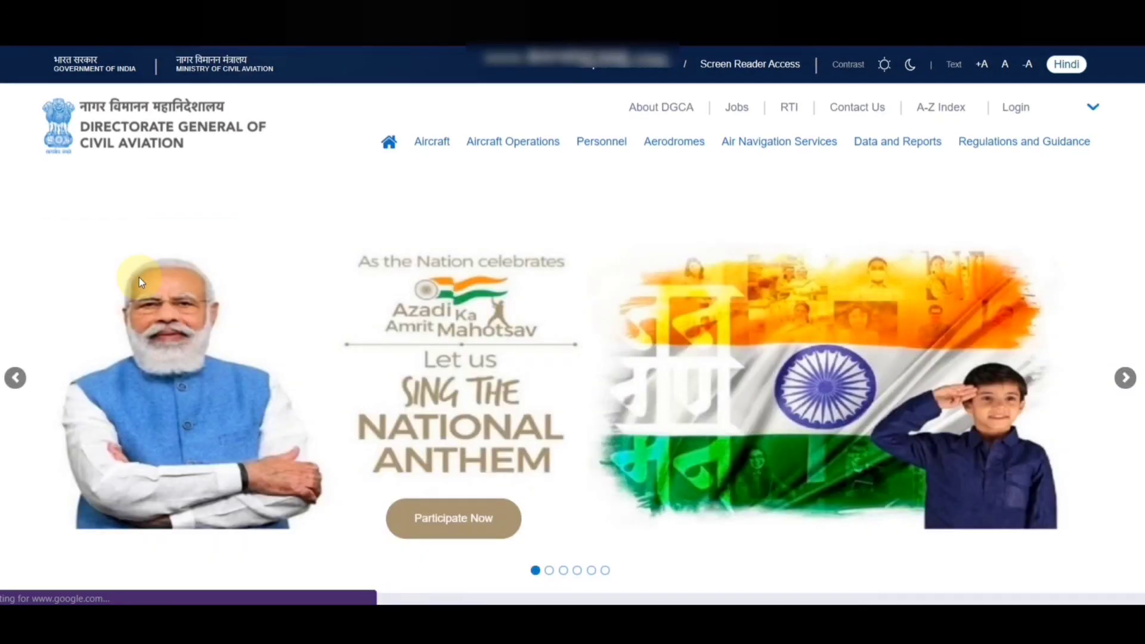
pyautogui.moveTo(896, 149)
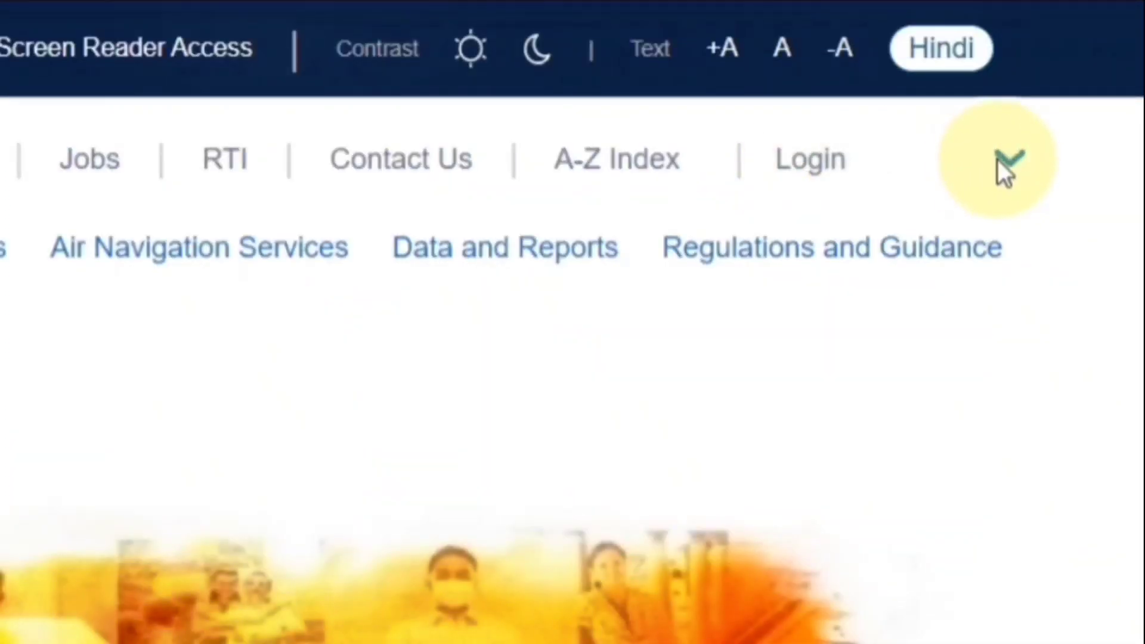
# Expand the Login menu on the DGCA site to reach eGCA Login
pyautogui.click(1012, 156)
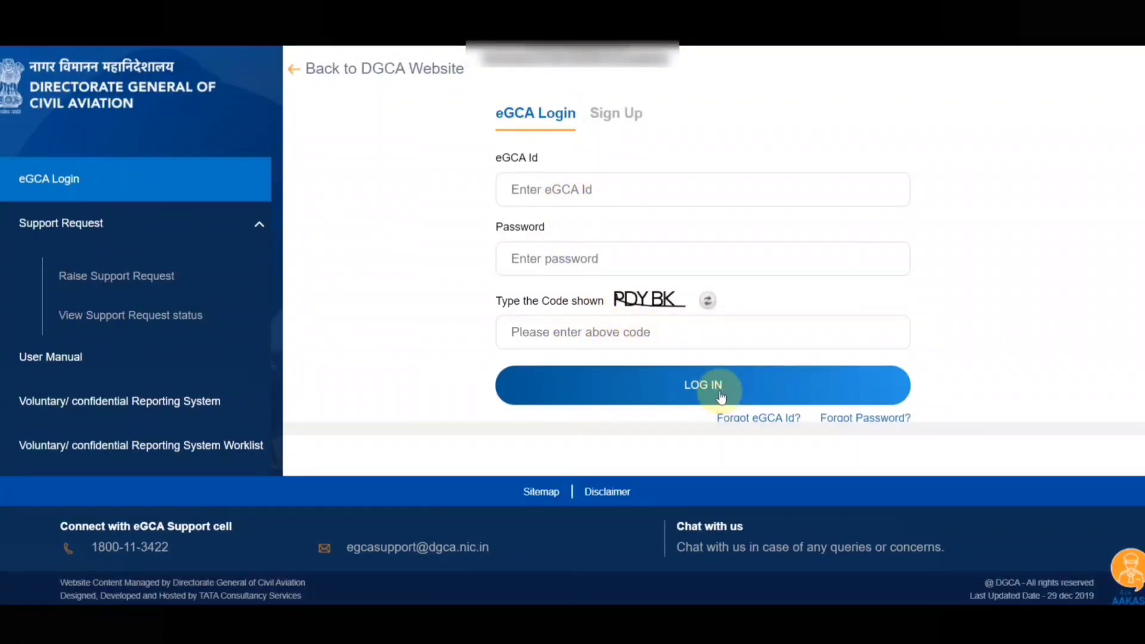
# On the Sign Up form, pick Aircraft Maintenance Engineer as the user type
pyautogui.click(618, 117)
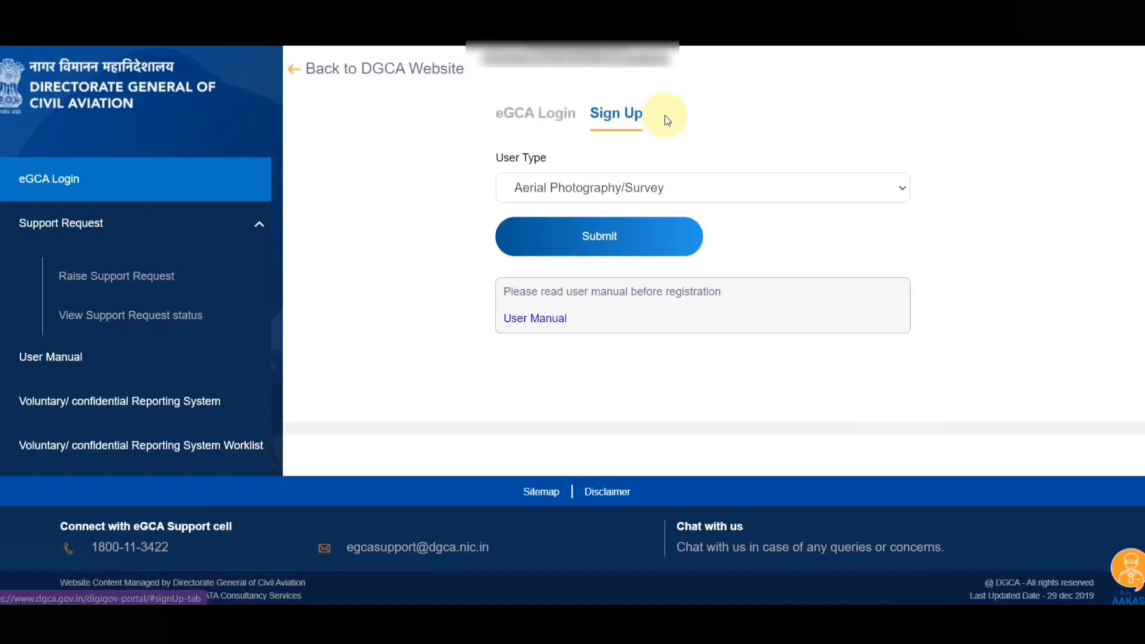
pyautogui.click(872, 191)
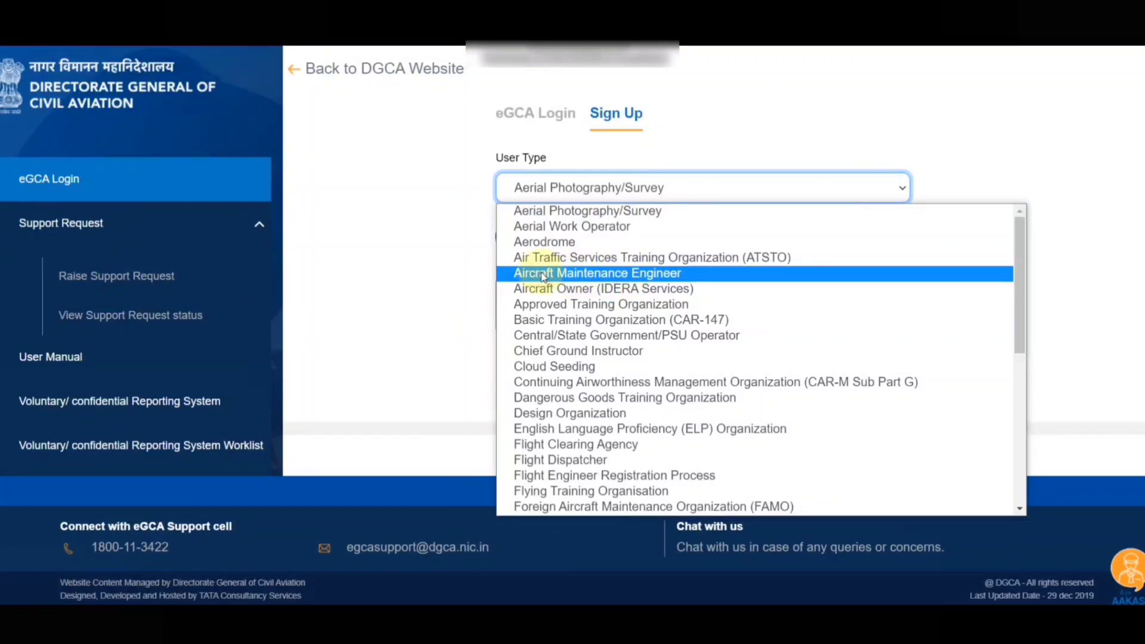
pyautogui.click(653, 276)
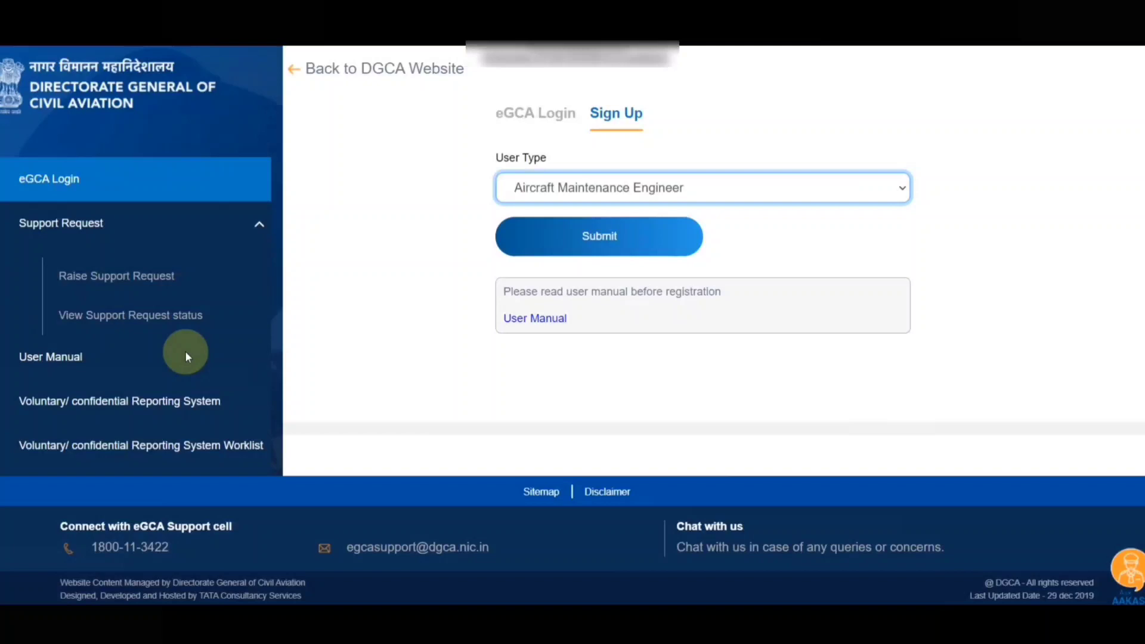
# Open the Aircraft Maintenance Engineer Registration manual from page 2 of the User Manual list
pyautogui.click(531, 321)
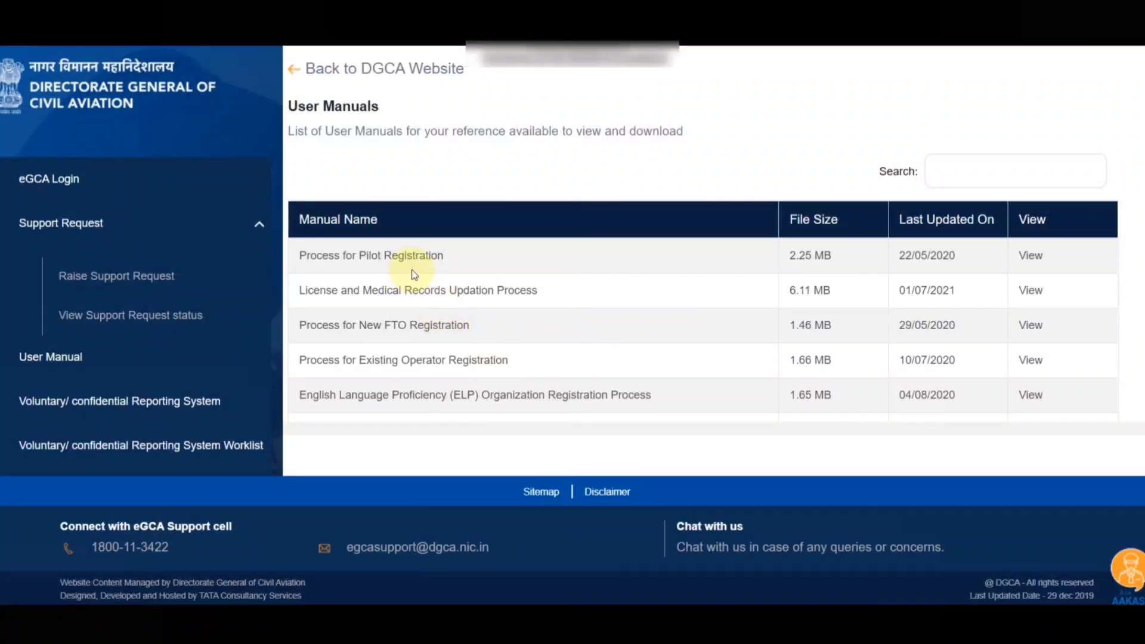
pyautogui.scroll(-4, 474, 281)
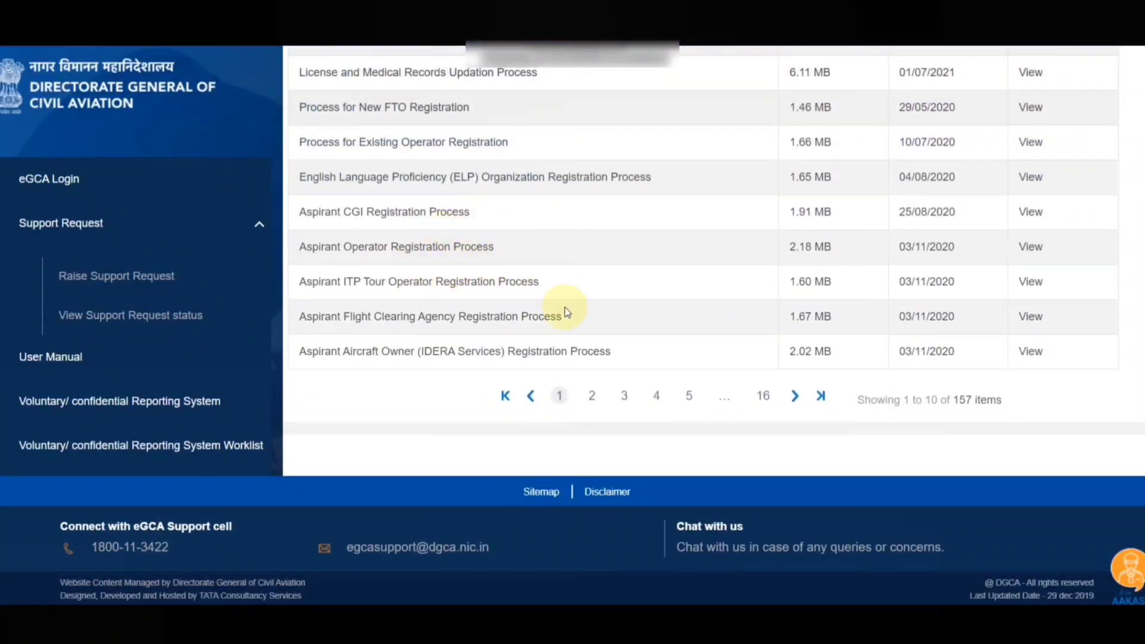
pyautogui.click(589, 396)
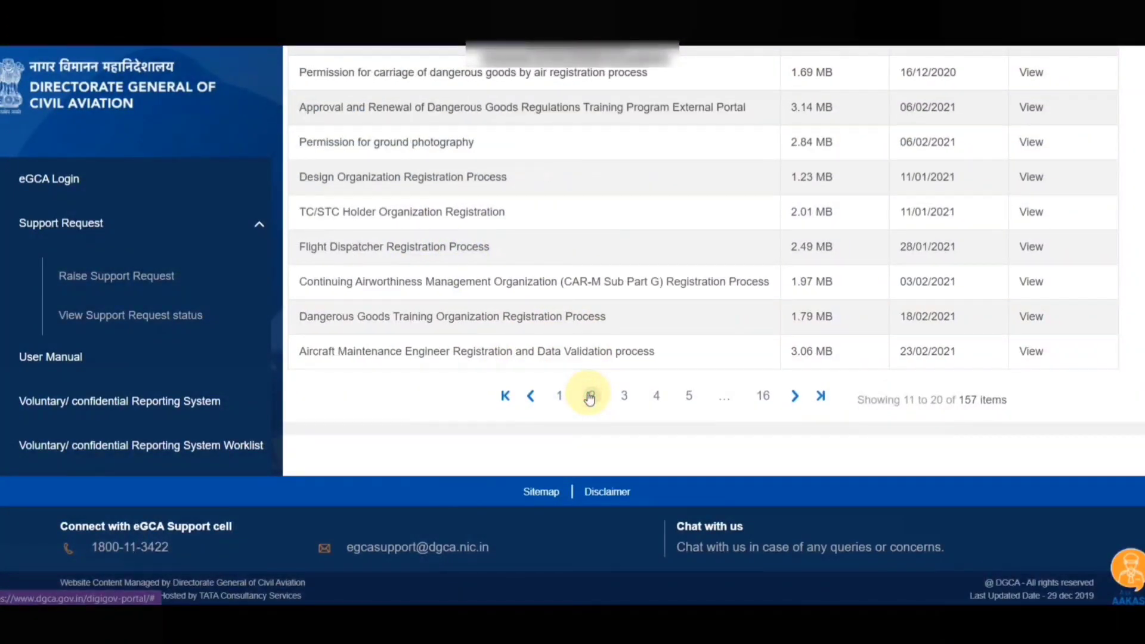
pyautogui.scroll(1, 417, 366)
pyautogui.scroll(-1, 404, 324)
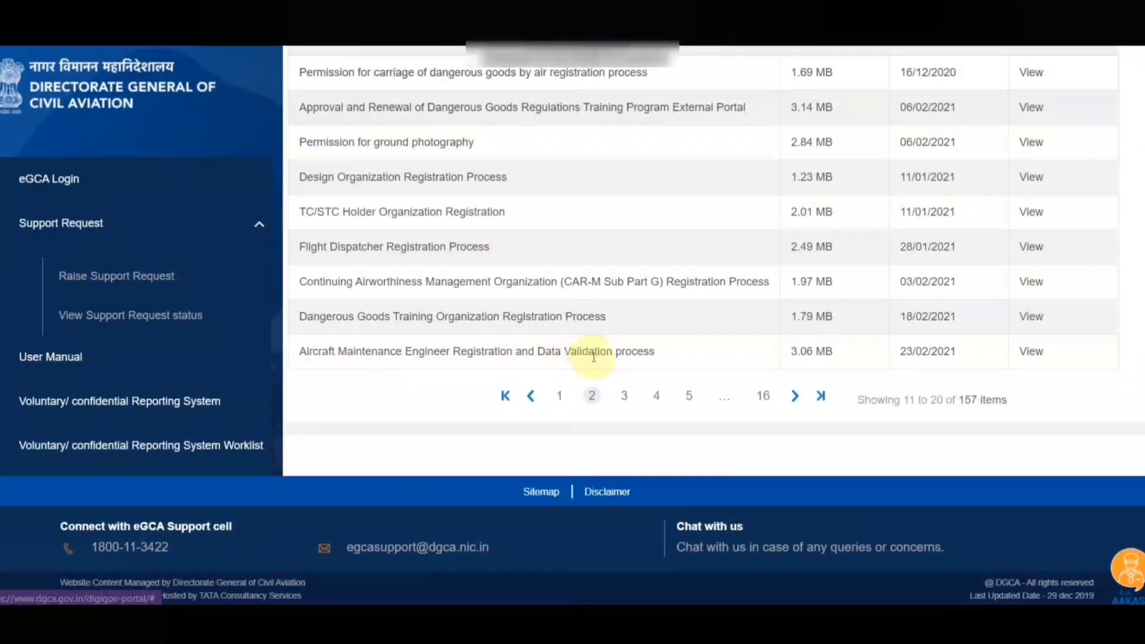
pyautogui.click(1036, 356)
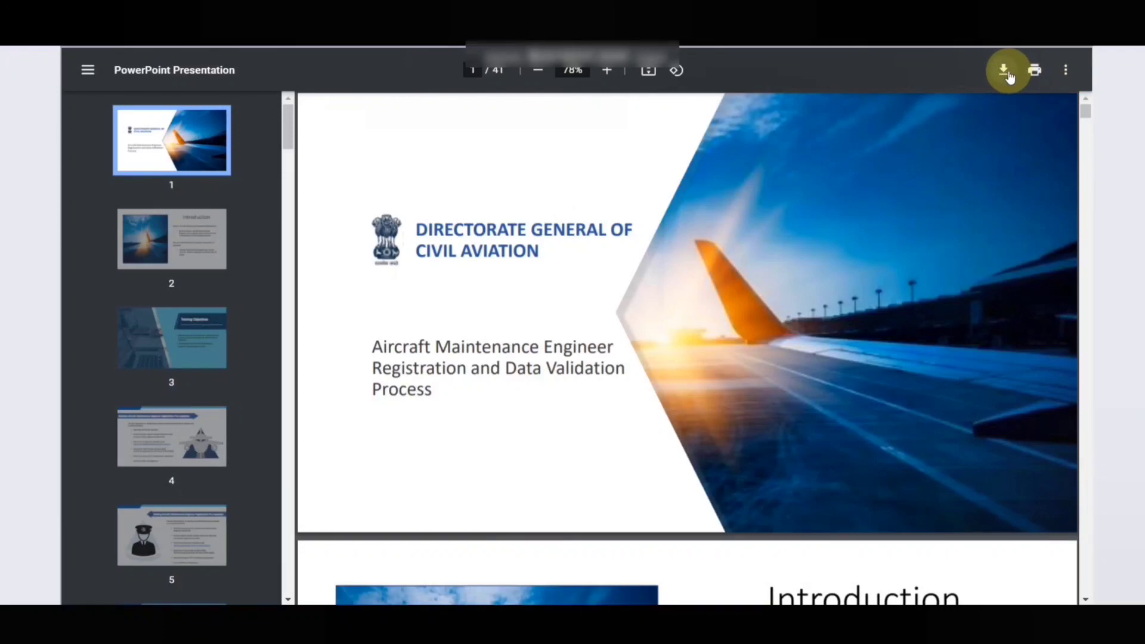
# Scroll through the AME registration manual PDF up to page 10
pyautogui.scroll(-20, 573, 281)
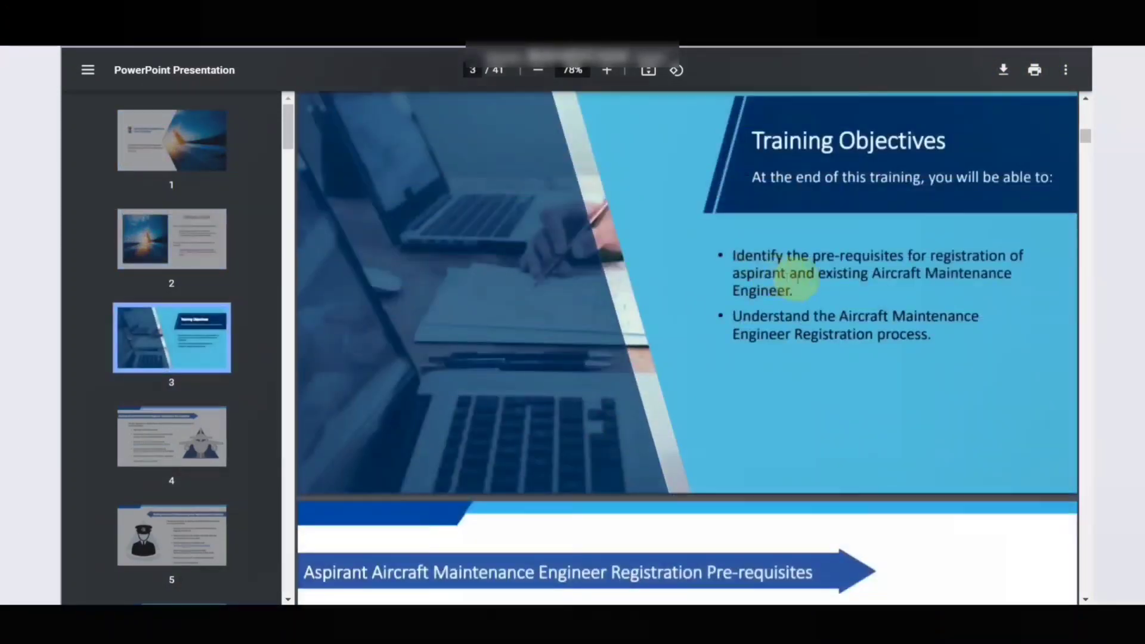
pyautogui.scroll(-20, 697, 281)
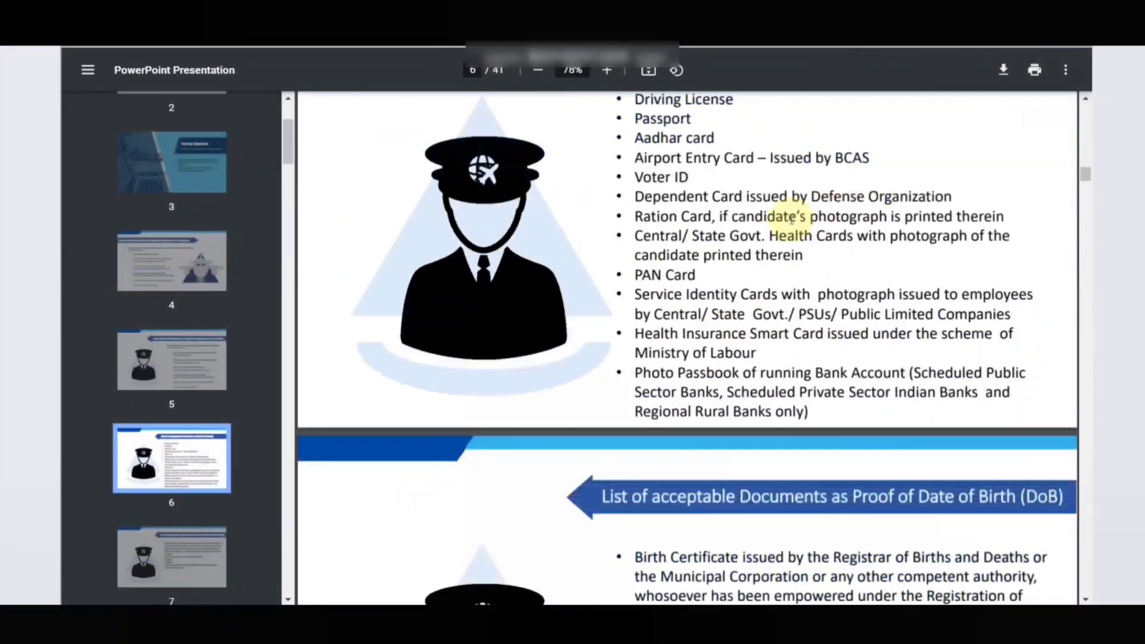
pyautogui.scroll(-20, 621, 322)
pyautogui.scroll(20, 652, 310)
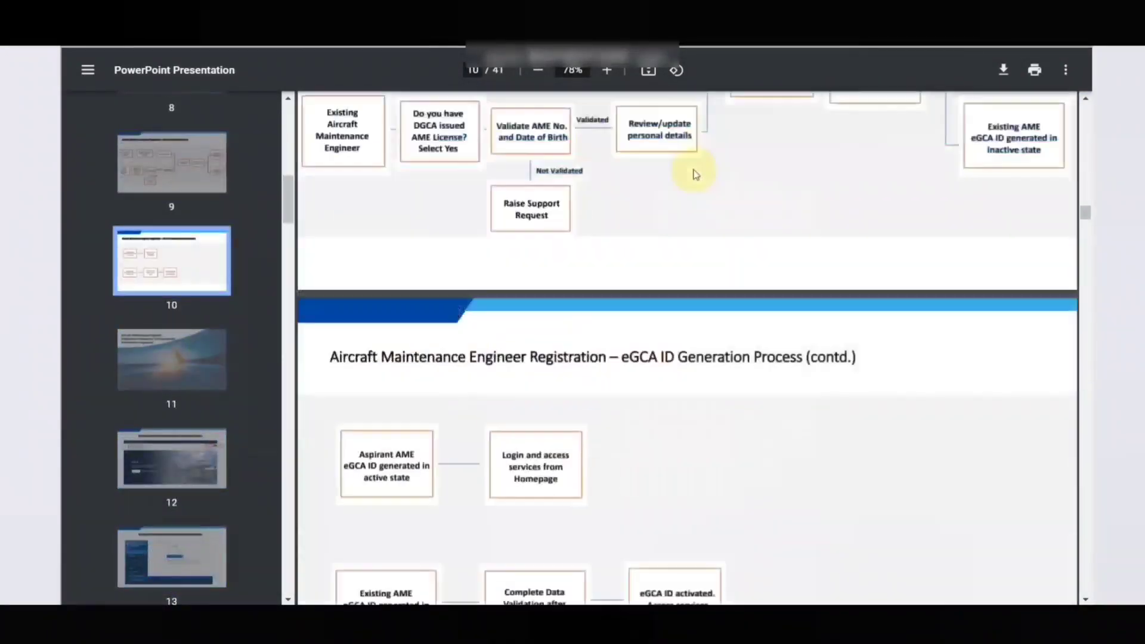
pyautogui.scroll(-8, 652, 258)
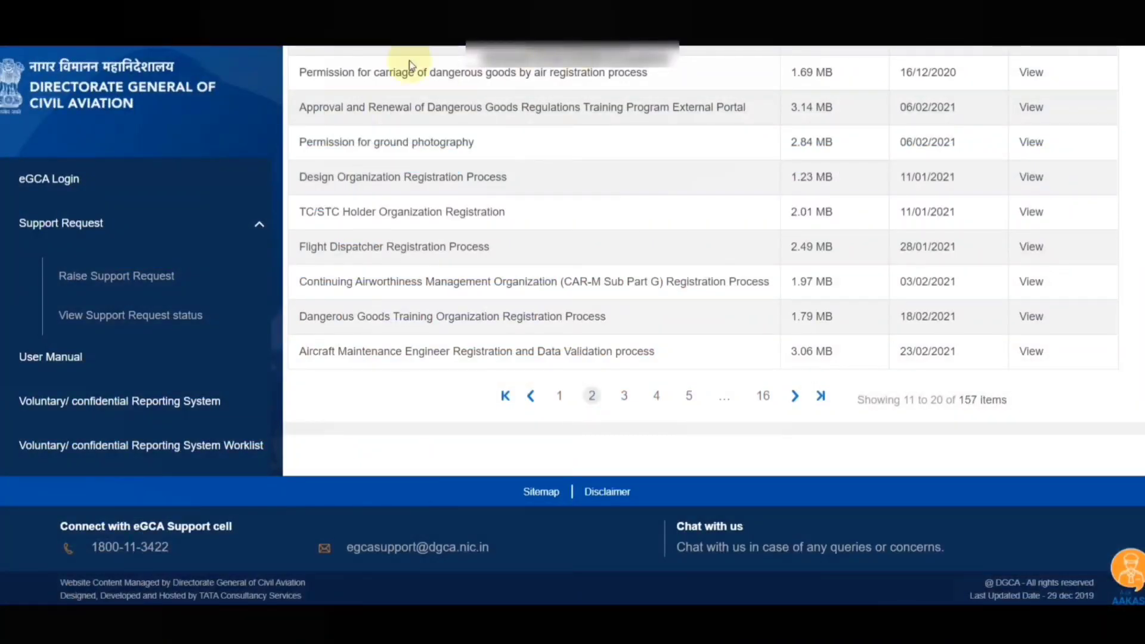
pyautogui.scroll(5, 734, 141)
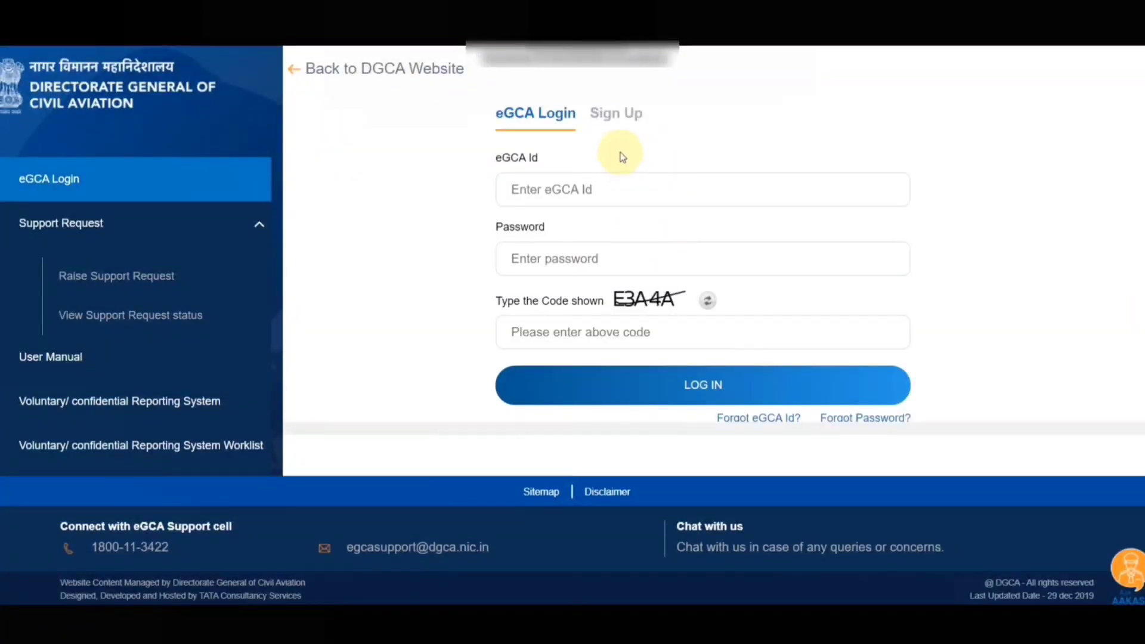
# Sign up with user type Aircraft Maintenance Engineer and submit to start registration
pyautogui.click(627, 121)
pyautogui.click(575, 192)
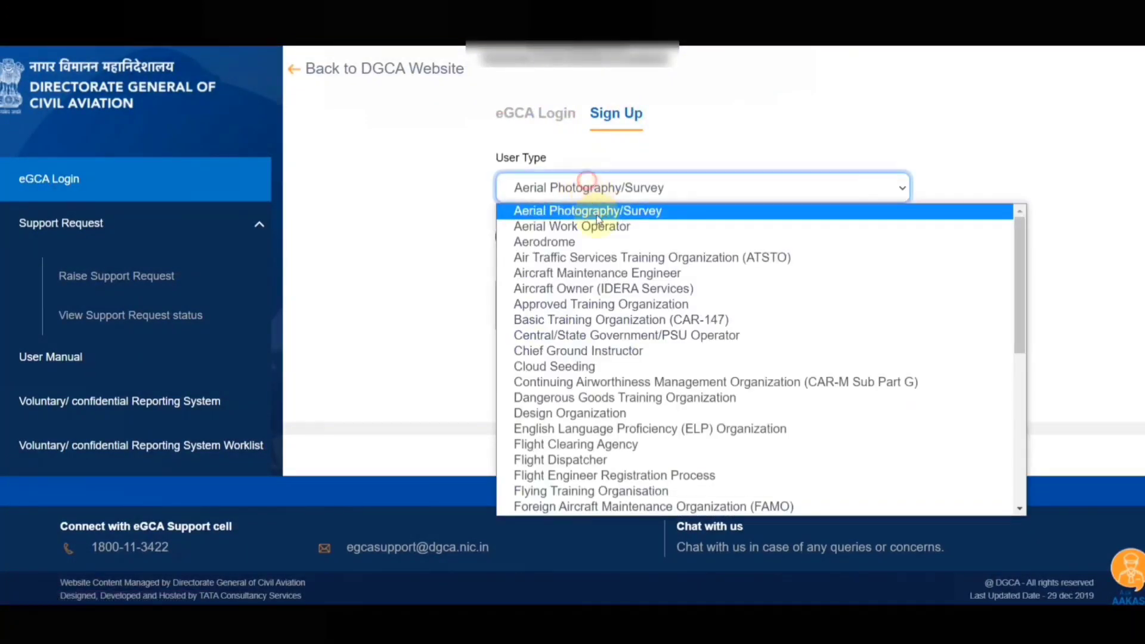
pyautogui.click(623, 275)
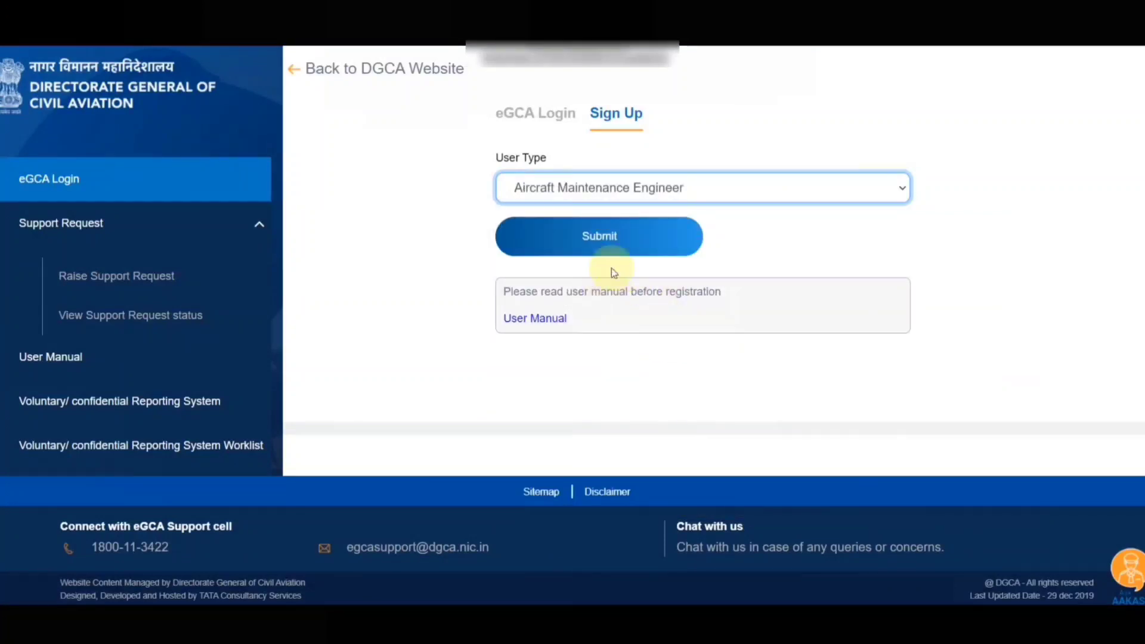
pyautogui.click(624, 246)
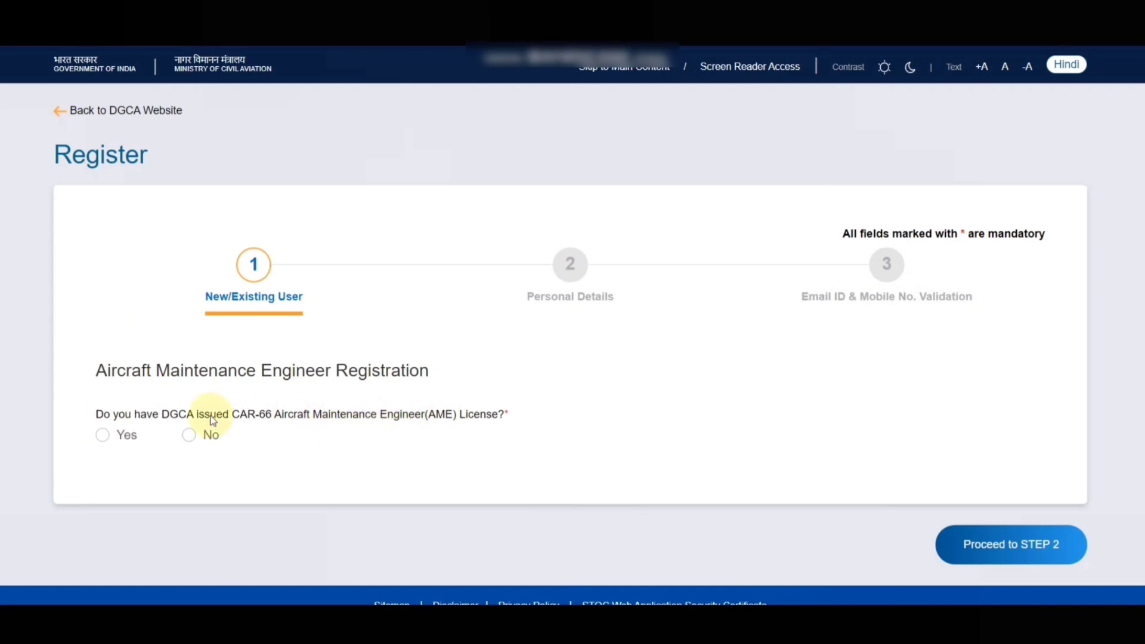
# Answer No to holding a DGCA-issued CAR-66 AME licence
pyautogui.click(102, 437)
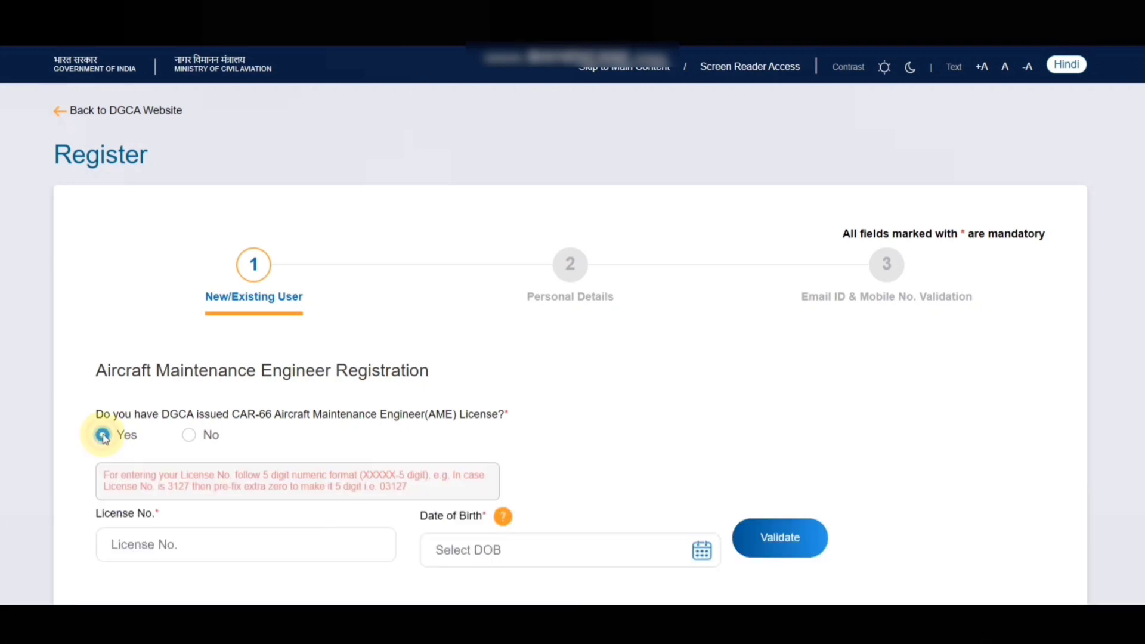
pyautogui.scroll(-3, 128, 414)
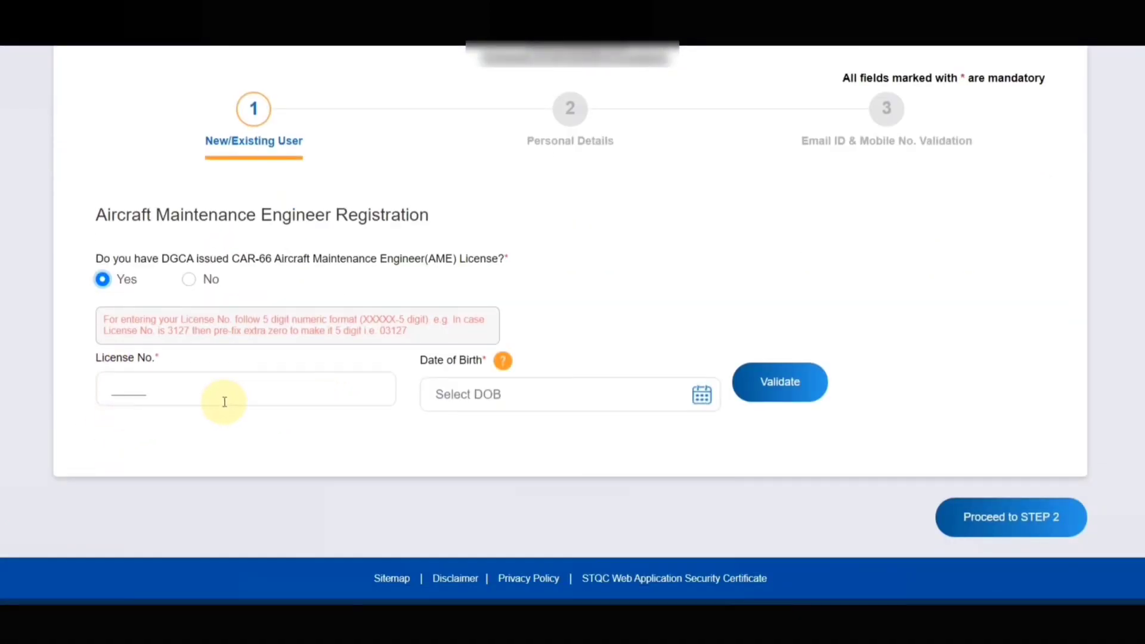
pyautogui.click(190, 280)
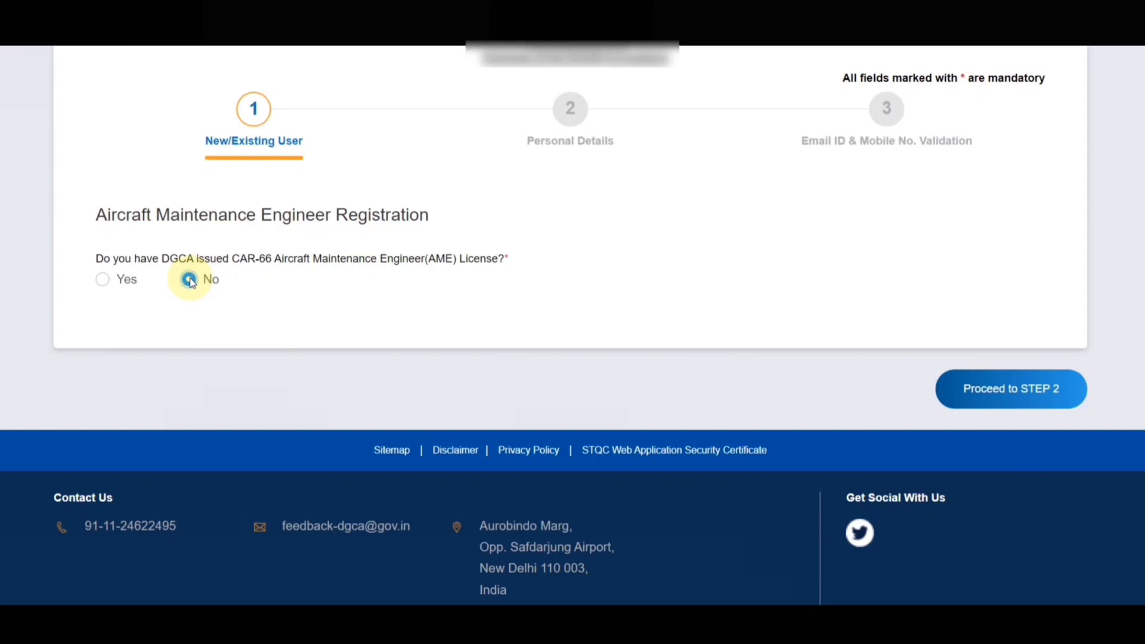
# Proceed to step 2, the Personal Details section of the registration
pyautogui.click(1012, 392)
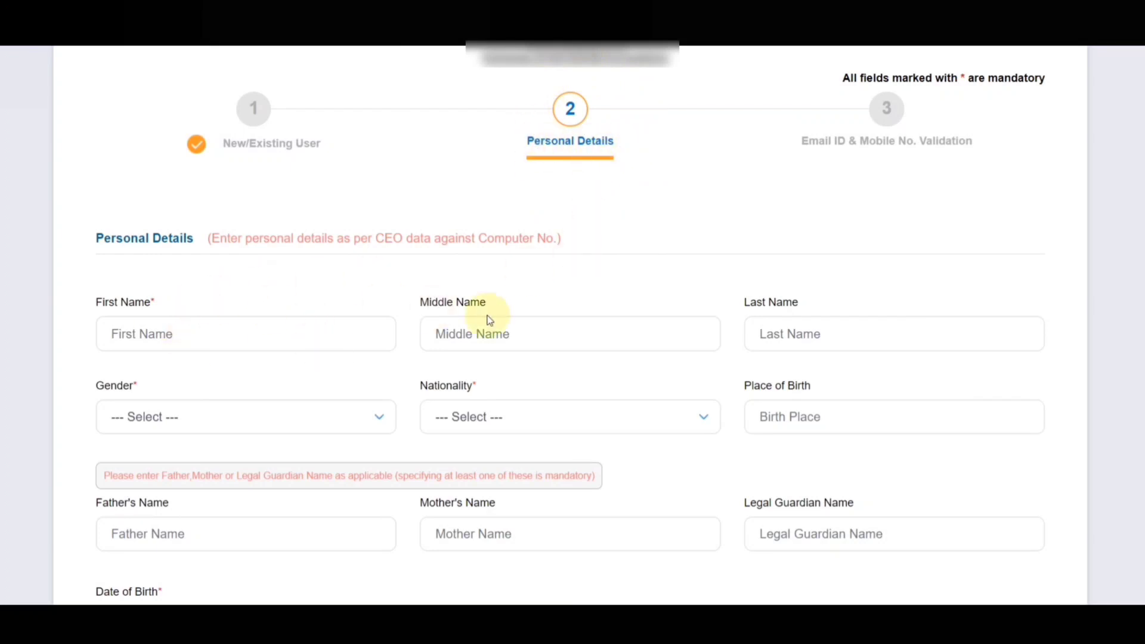
pyautogui.scroll(-3, 490, 320)
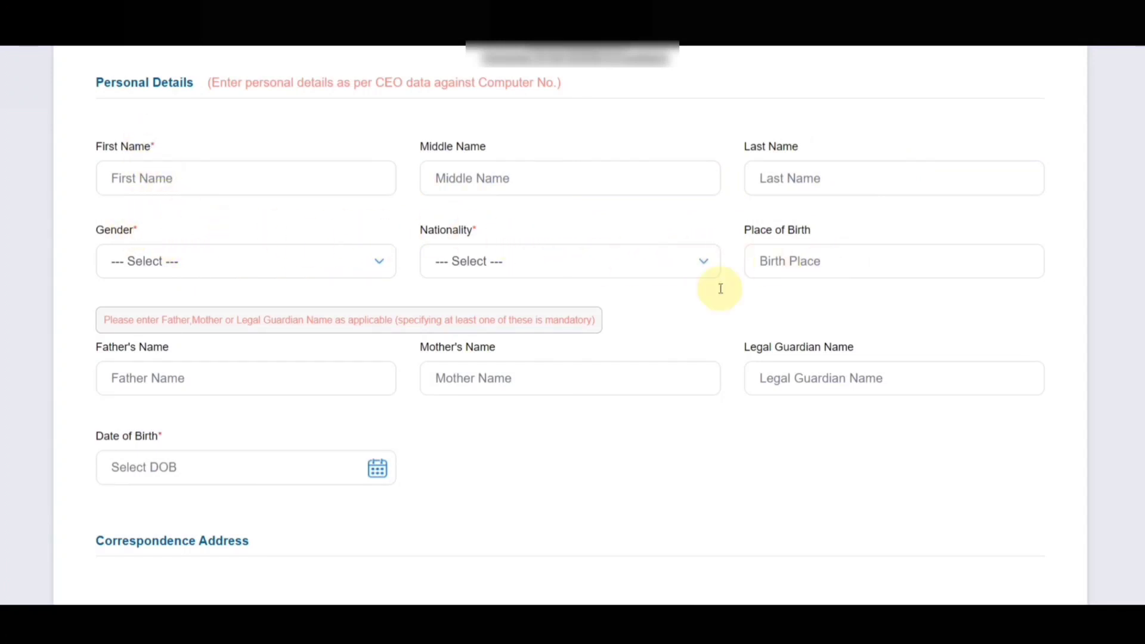
pyautogui.scroll(-3, 307, 253)
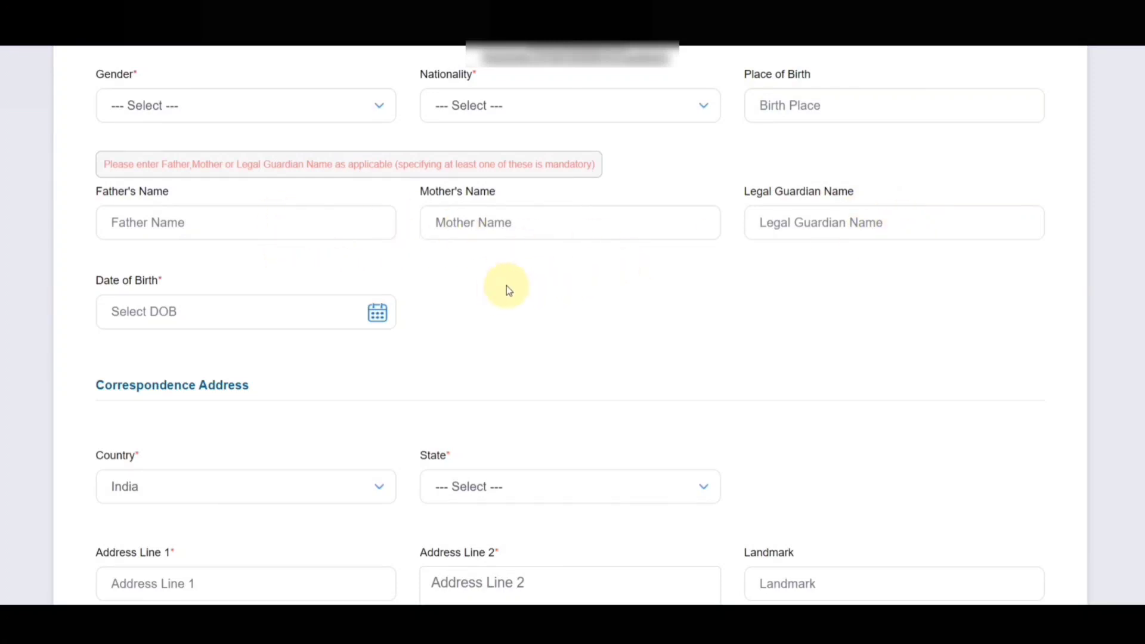
pyautogui.scroll(-3, 159, 281)
pyautogui.click(200, 158)
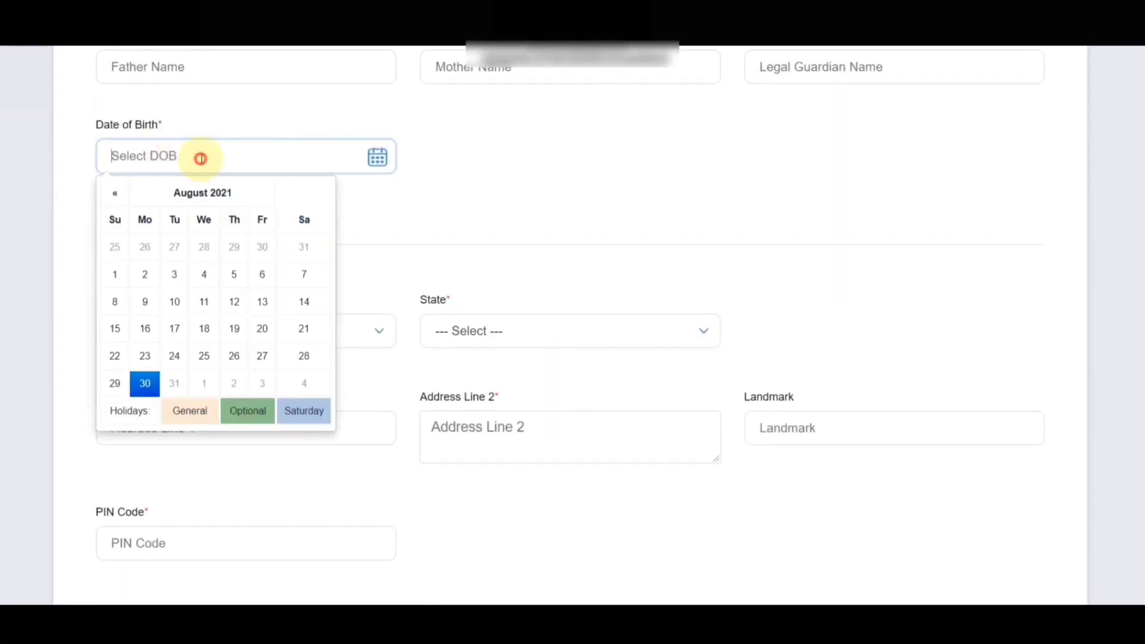
pyautogui.click(114, 194)
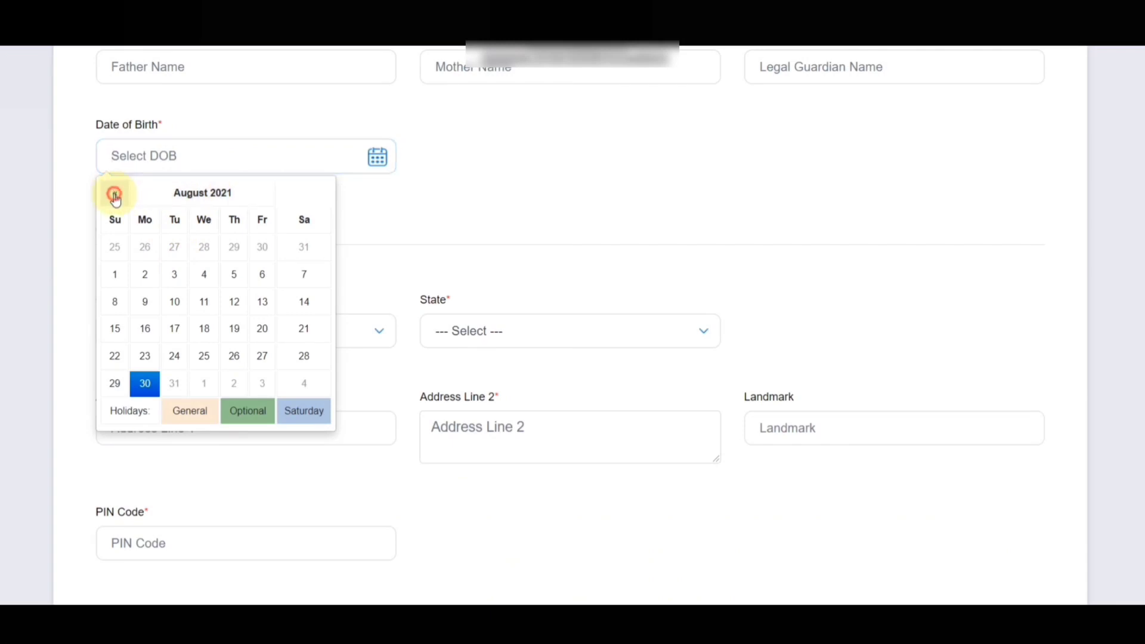
pyautogui.click(115, 194)
pyautogui.click(114, 193)
pyautogui.click(115, 194)
pyautogui.click(159, 155)
pyautogui.write('0')
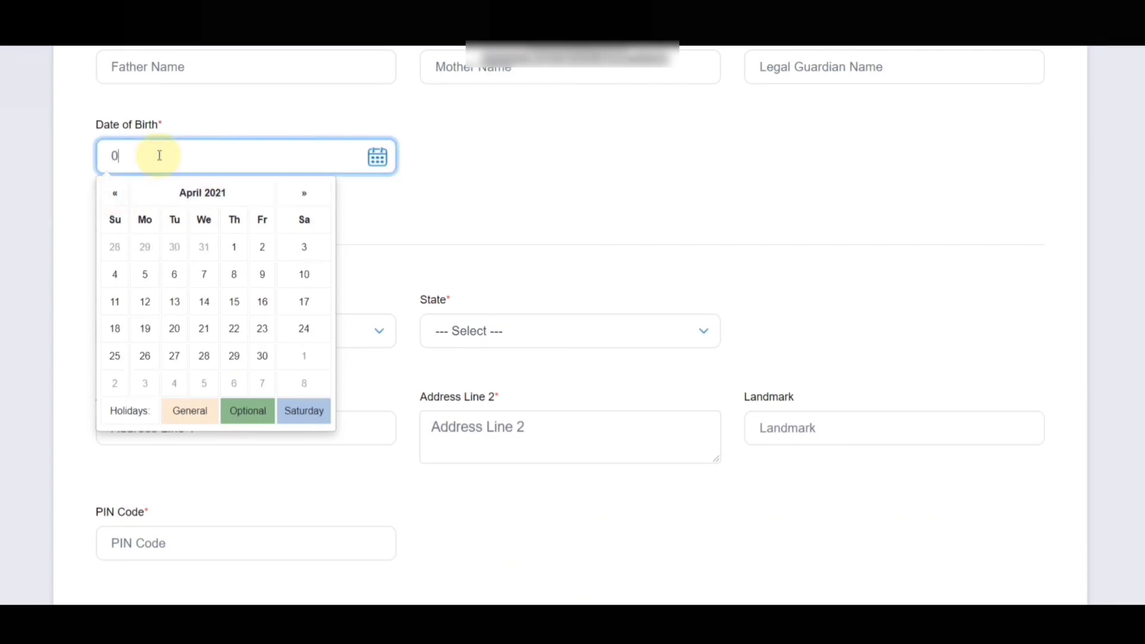
pyautogui.write('1/01/19')
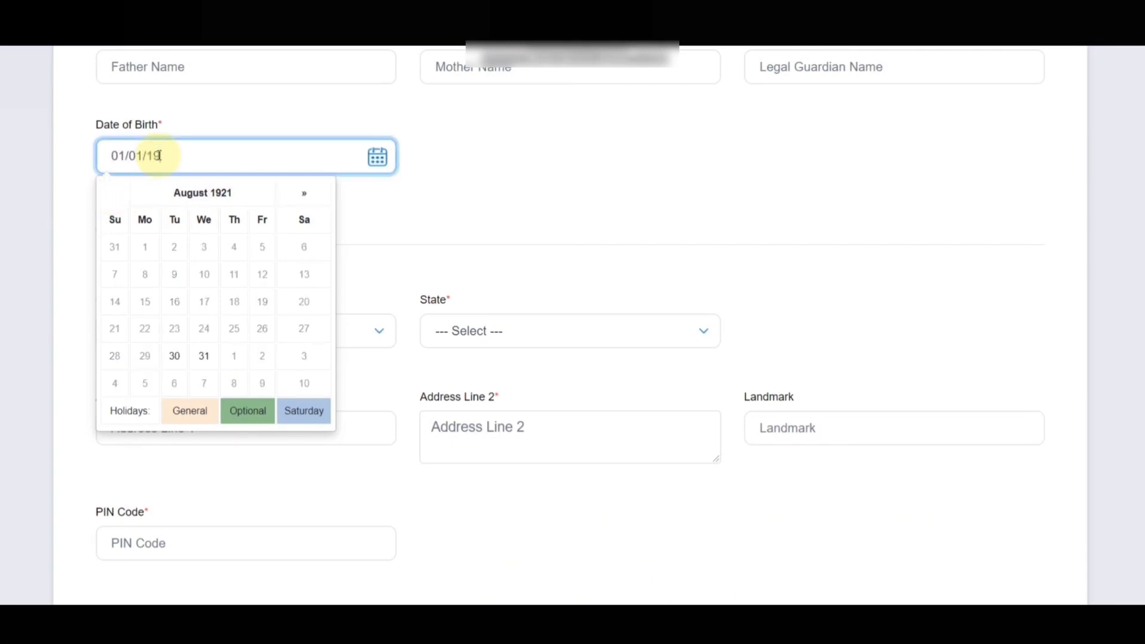
pyautogui.write('80')
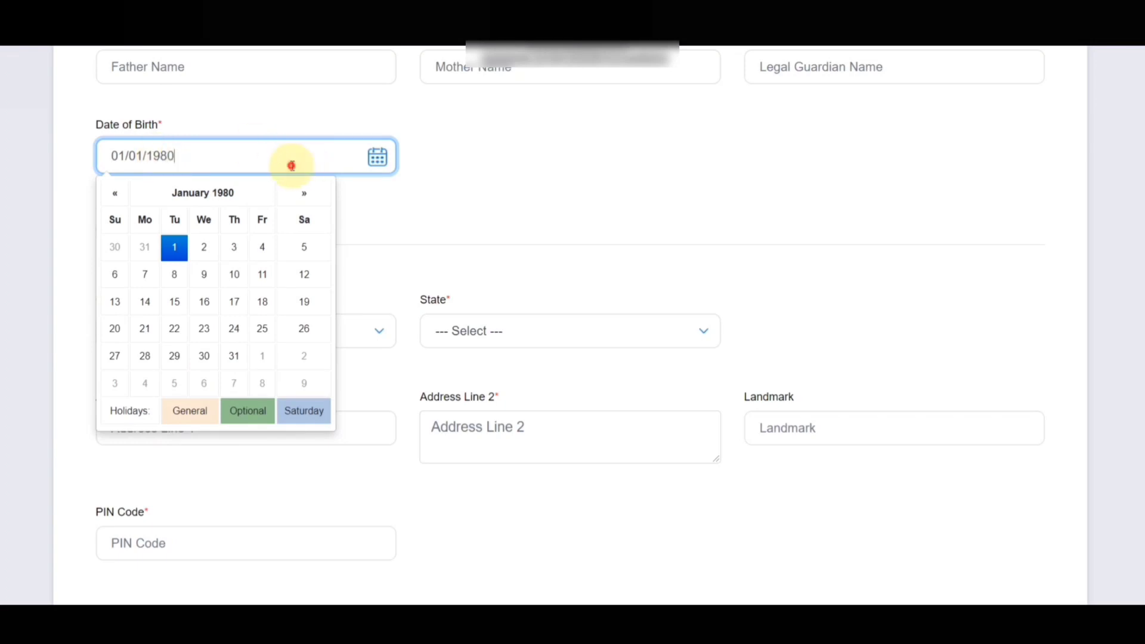
pyautogui.click(204, 273)
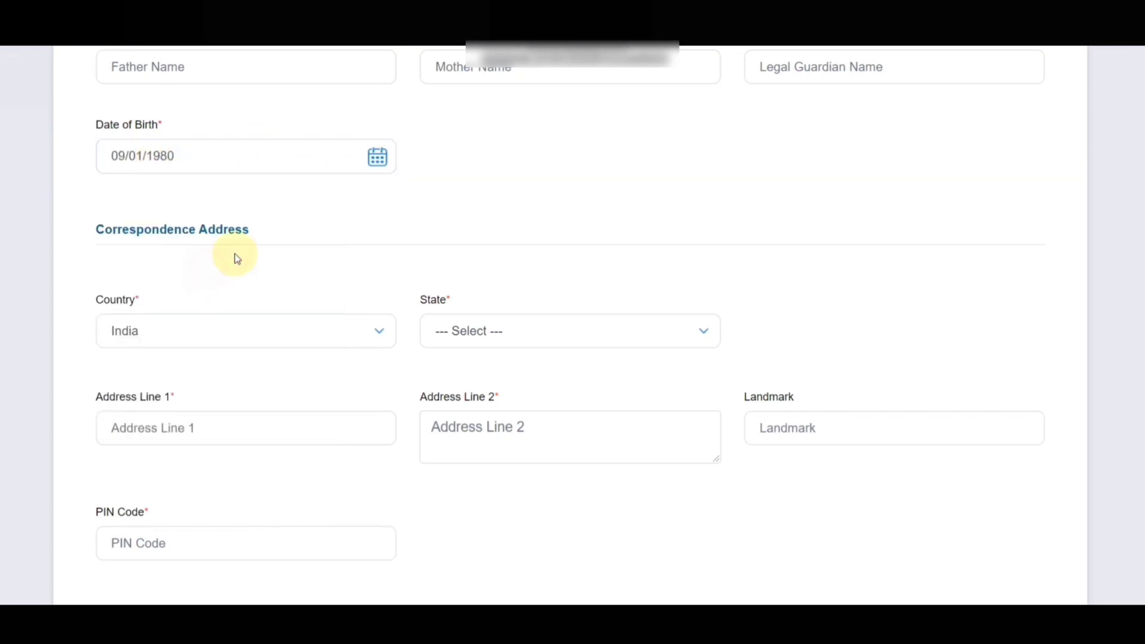
pyautogui.scroll(-3, 184, 302)
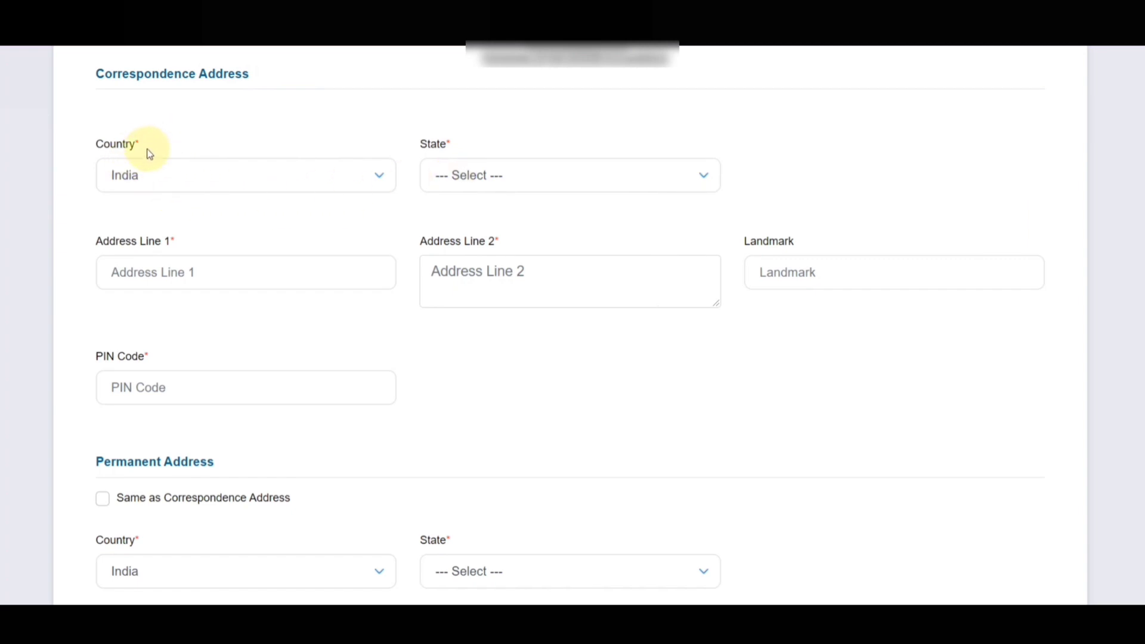
pyautogui.click(335, 179)
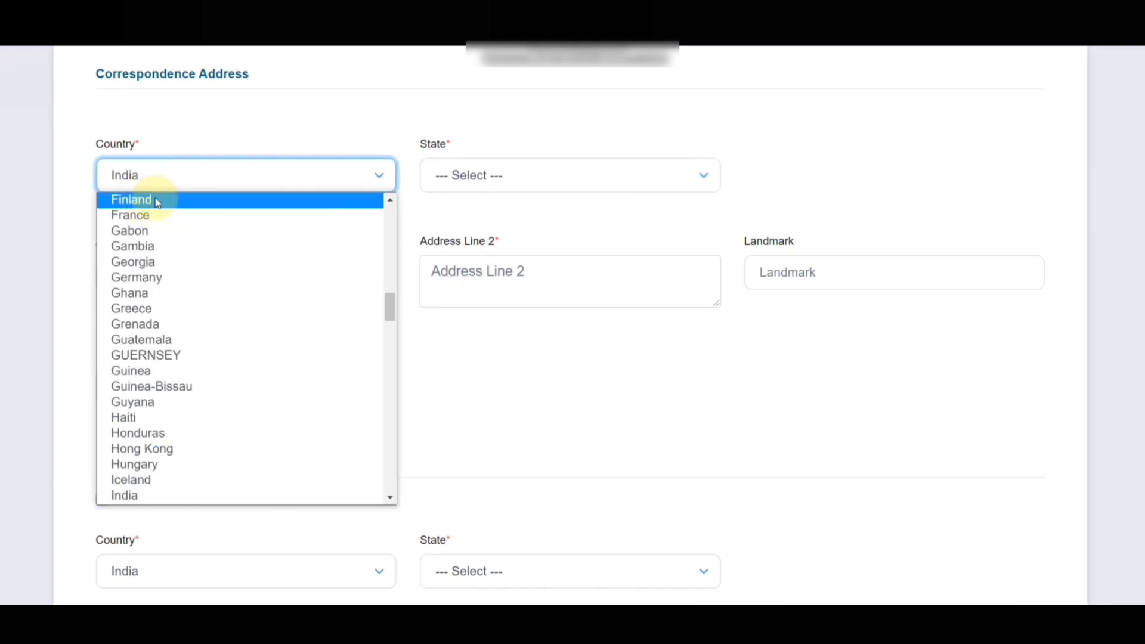
pyautogui.click(606, 402)
pyautogui.scroll(-5, 527, 274)
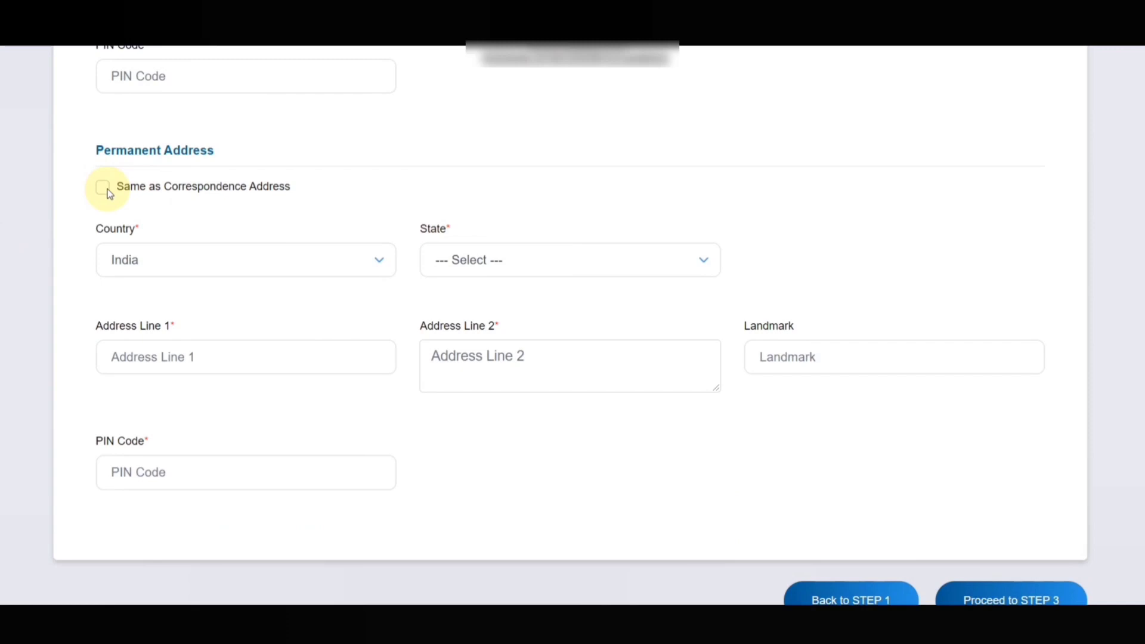
pyautogui.click(108, 190)
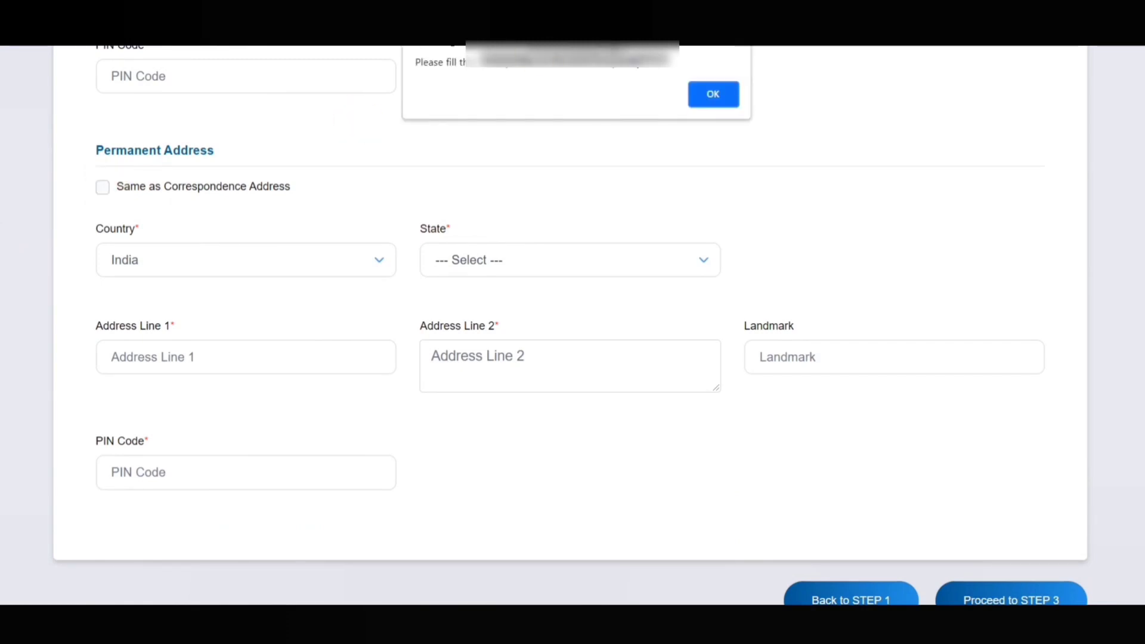
pyautogui.click(710, 97)
pyautogui.scroll(-4, 575, 288)
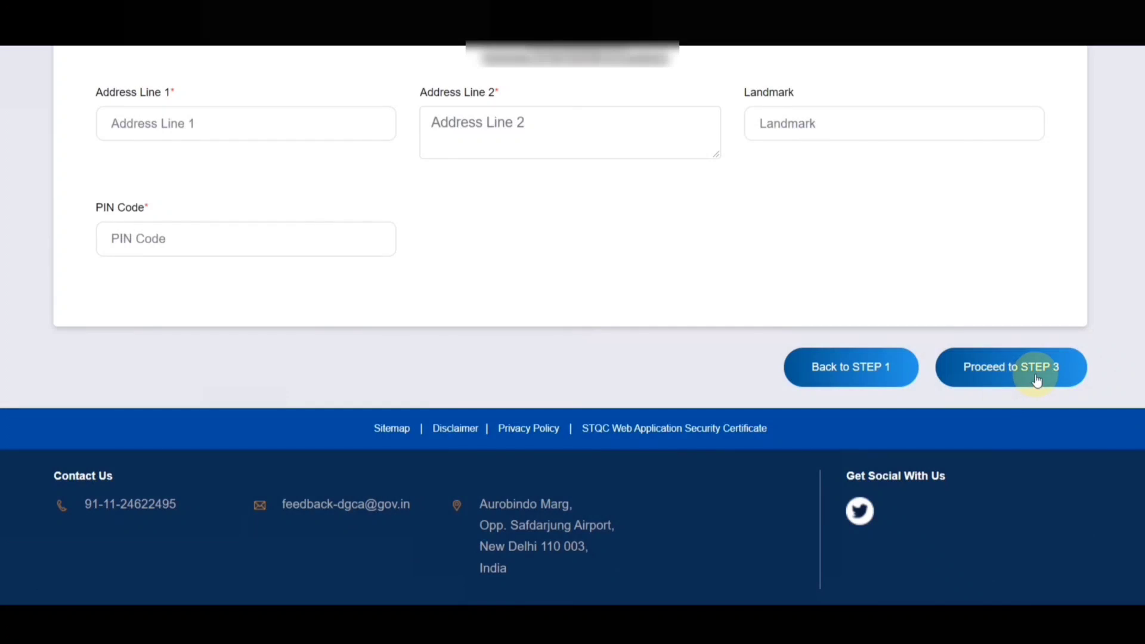
pyautogui.scroll(3, 673, 209)
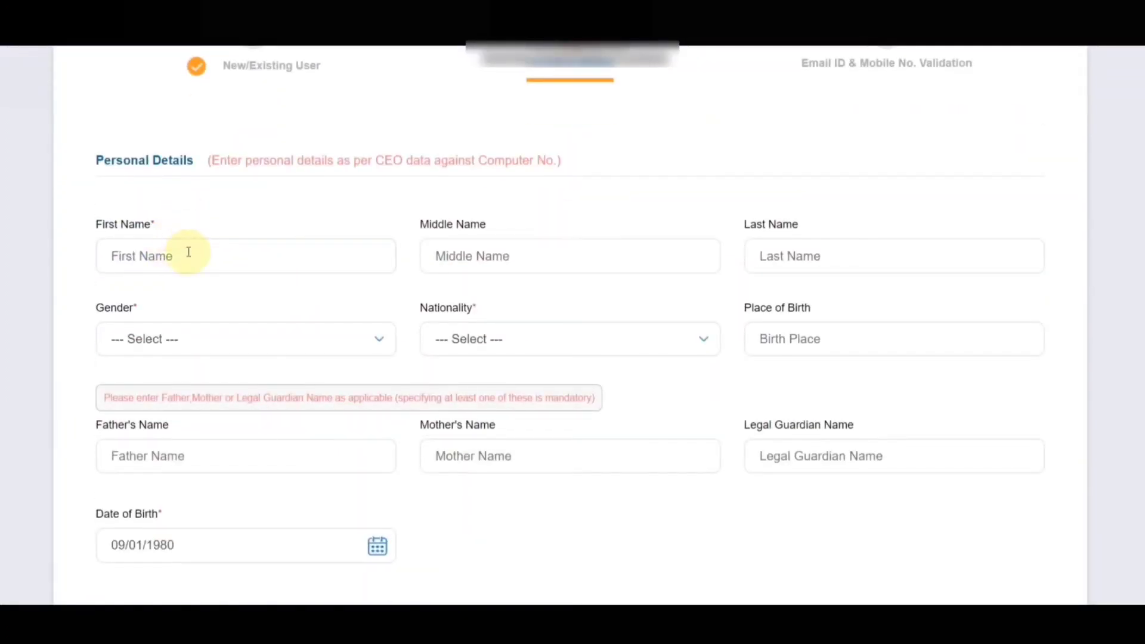
# Fill in the name fields, with middle name TWO and last name CHOXOFF, and gender Male
pyautogui.click(188, 253)
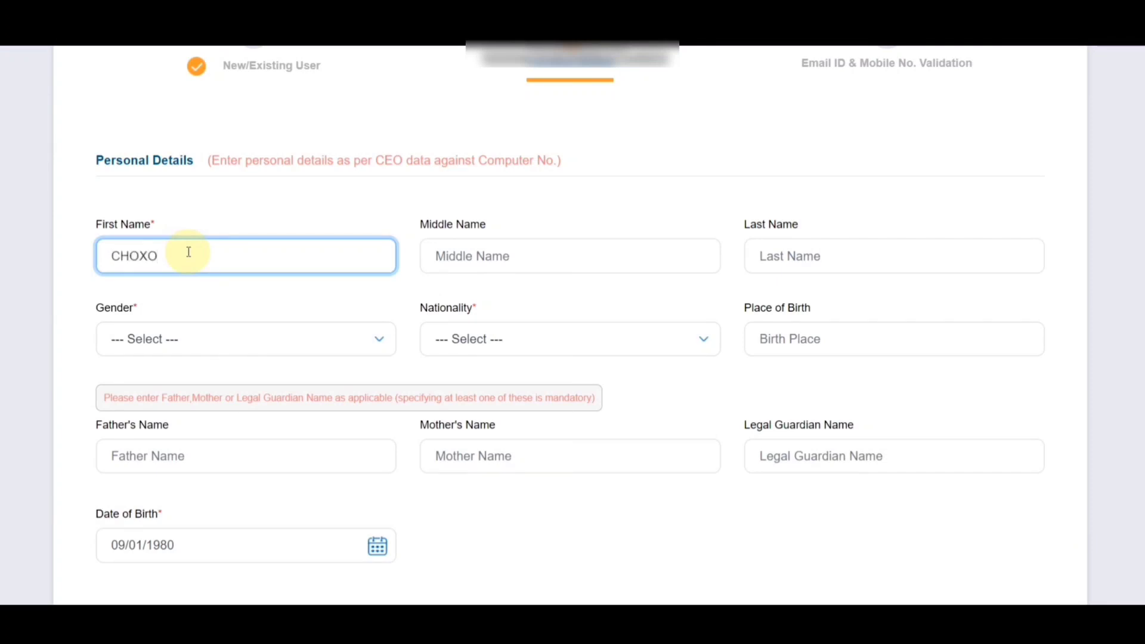
pyautogui.press('Tab')
pyautogui.write('TWO')
pyautogui.press('Tab')
pyautogui.write('CHOXOFF')
pyautogui.press('Tab')
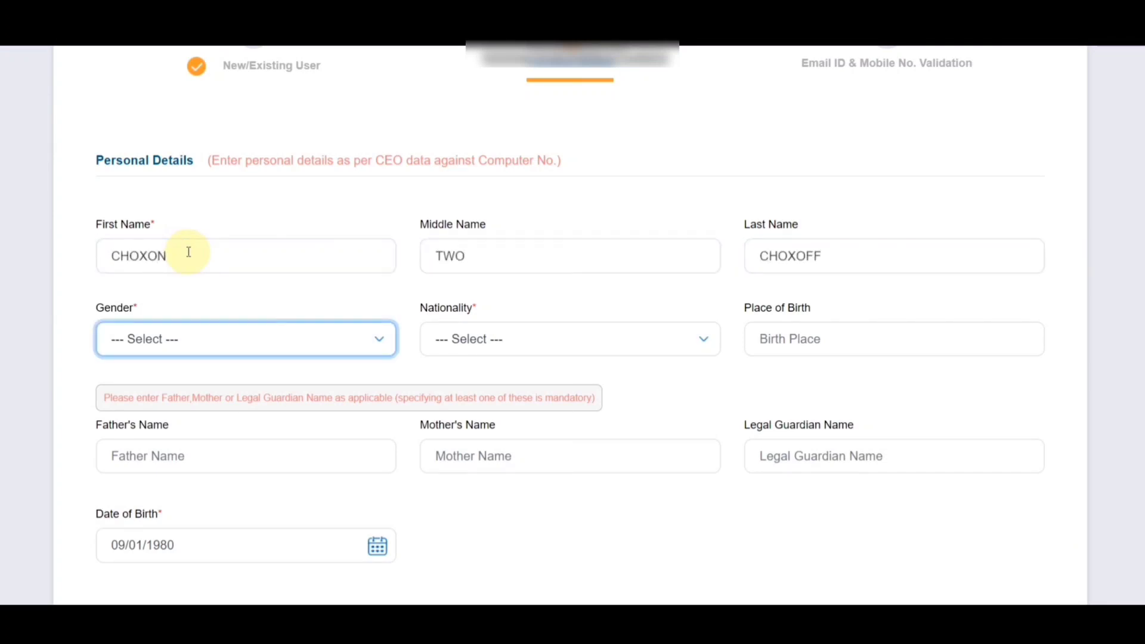
pyautogui.press('Down')
pyautogui.press('Tab')
# Set nationality to Indian and place of birth to MUMBAI
pyautogui.click(698, 332)
pyautogui.write('ind')
pyautogui.press('Return')
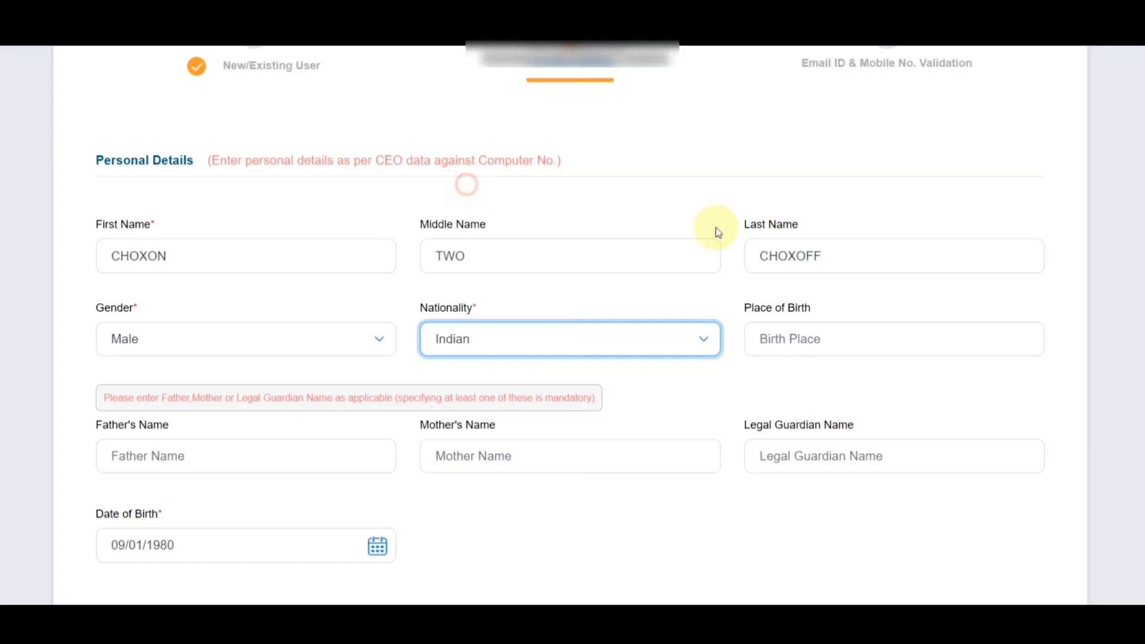
pyautogui.click(861, 342)
pyautogui.write('MUMBAI')
# Enter father's name YOUTUBE, mother's name CHANNEL and guardian name SUBSCRIBE
pyautogui.click(231, 445)
pyautogui.write('YOUTUBE')
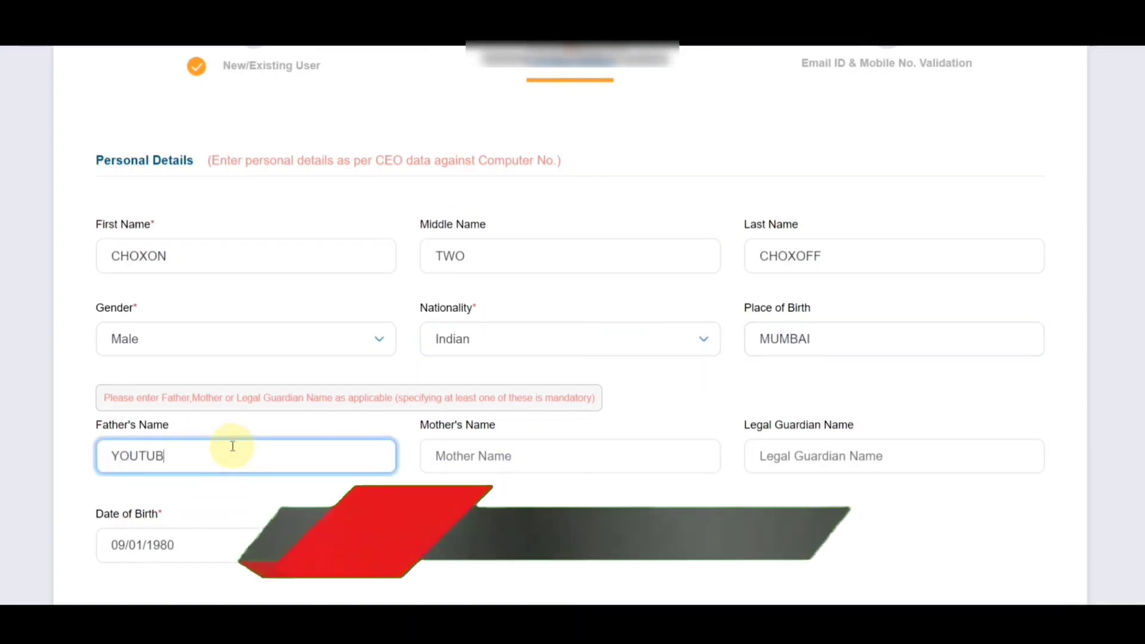
pyautogui.press('Tab')
pyautogui.write('CHANNEL')
pyautogui.press('Tab')
pyautogui.write('SUBSCRIBE')
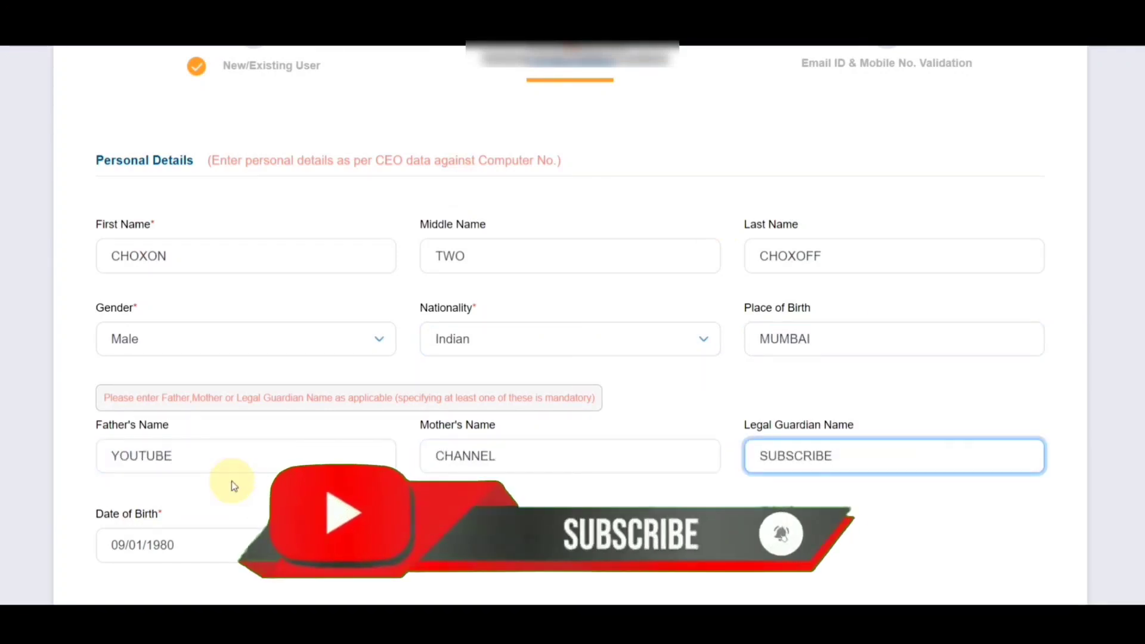
# Enter the correspondence address: state Maharashtra, address lines '1', PIN 400001
pyautogui.scroll(-5, 117, 405)
pyautogui.scroll(-4, 117, 406)
pyautogui.click(641, 176)
pyautogui.write('mah')
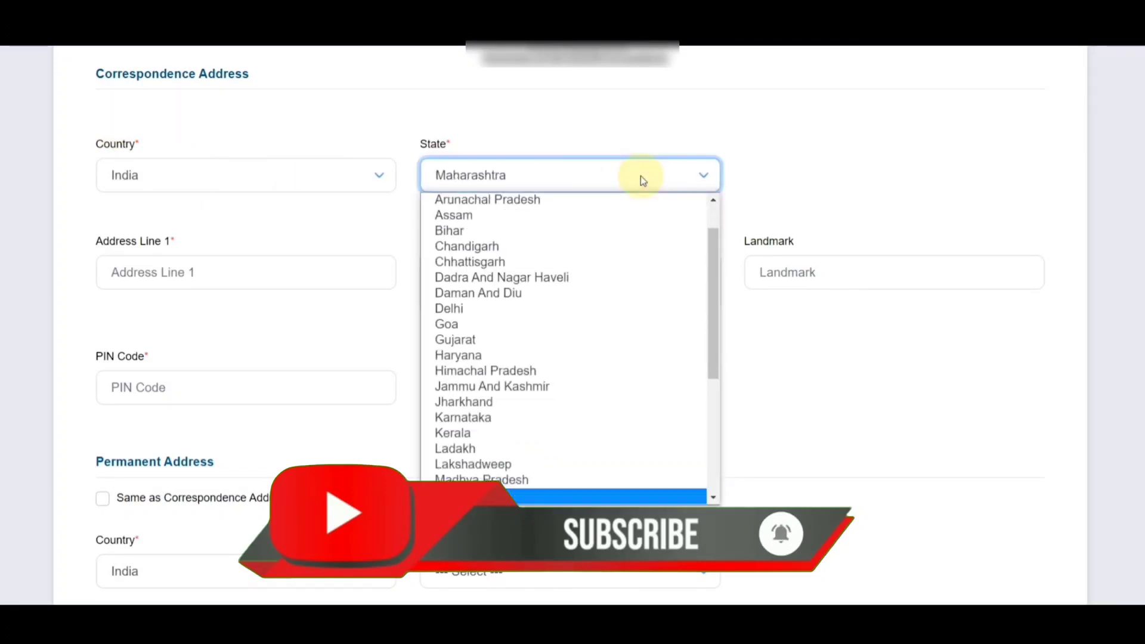
pyautogui.press('Return')
pyautogui.press('Tab')
pyautogui.press('Tab')
pyautogui.write('1')
pyautogui.press('Tab')
pyautogui.write('1')
pyautogui.press('Tab')
pyautogui.write('1')
pyautogui.click(141, 387)
pyautogui.write('400001')
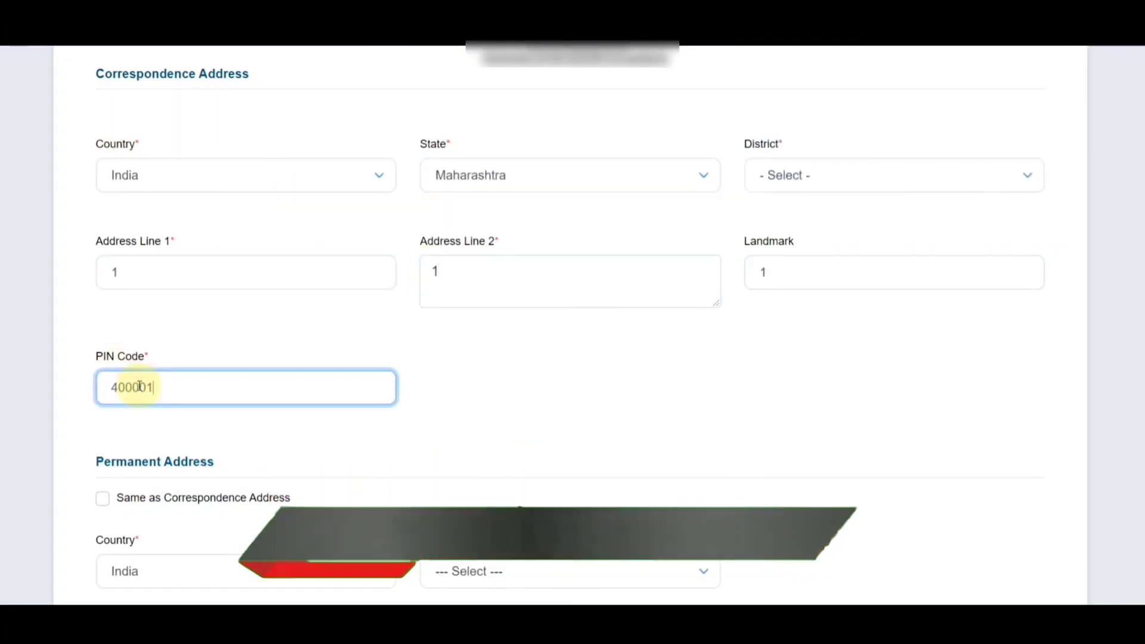
# Dismiss the fill-in alert and choose MUMBAI as the district
pyautogui.click(713, 94)
pyautogui.scroll(4, 601, 235)
pyautogui.click(818, 256)
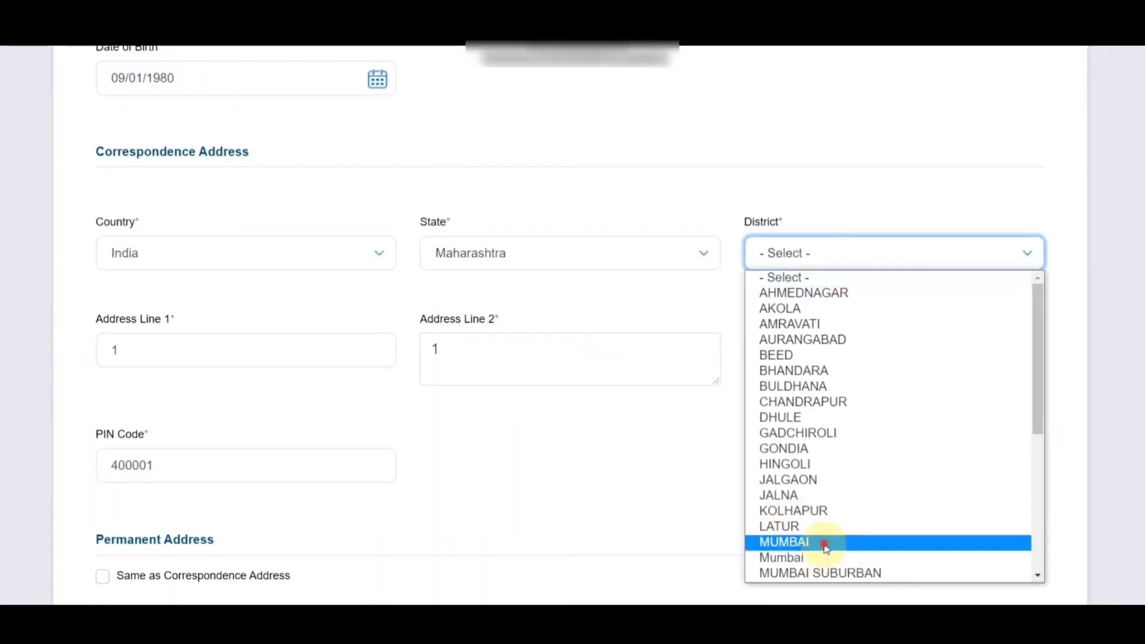
pyautogui.click(823, 545)
pyautogui.scroll(-4, 823, 545)
# Tick 'Same as Correspondence Address' for the permanent address
pyautogui.click(105, 343)
pyautogui.scroll(-8, 890, 383)
pyautogui.scroll(15, 545, 342)
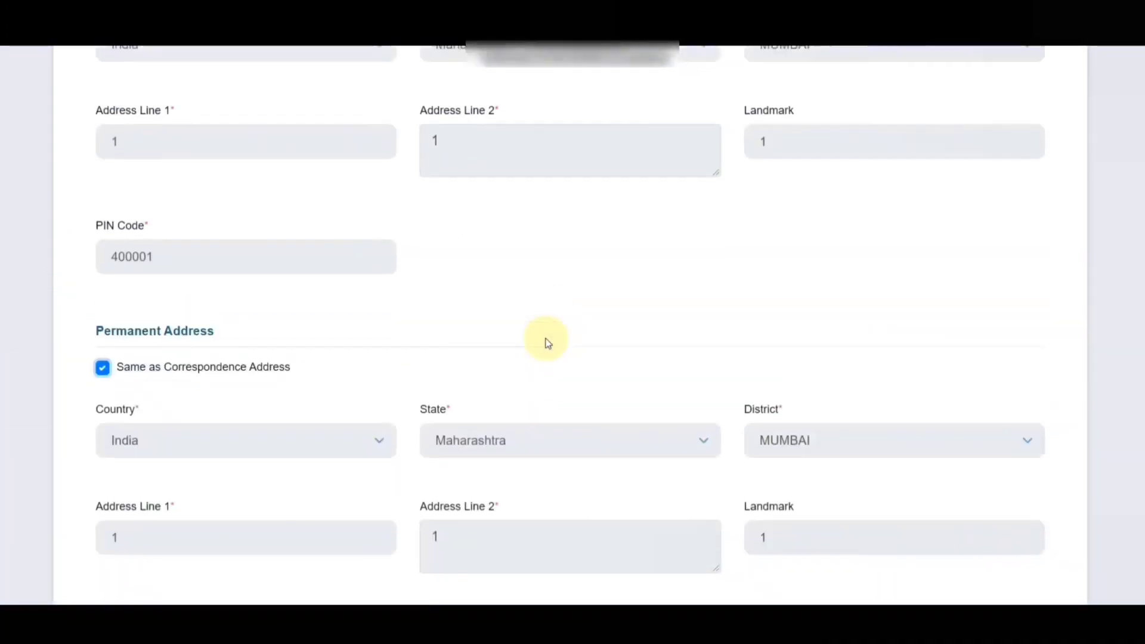
pyautogui.scroll(-10, 430, 388)
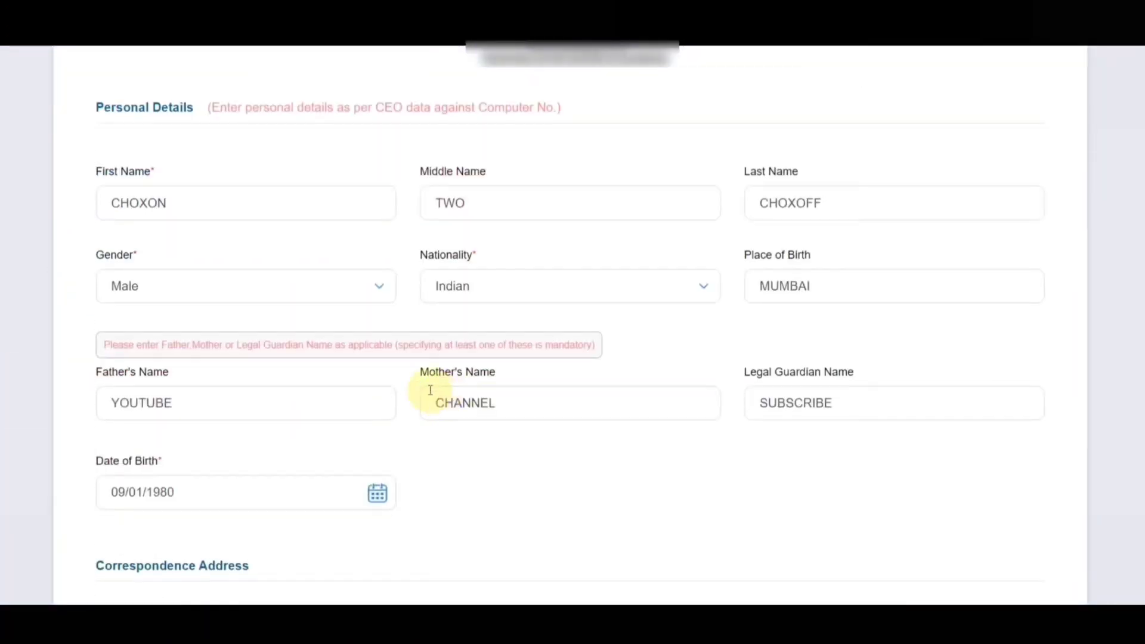
pyautogui.scroll(-4, 483, 364)
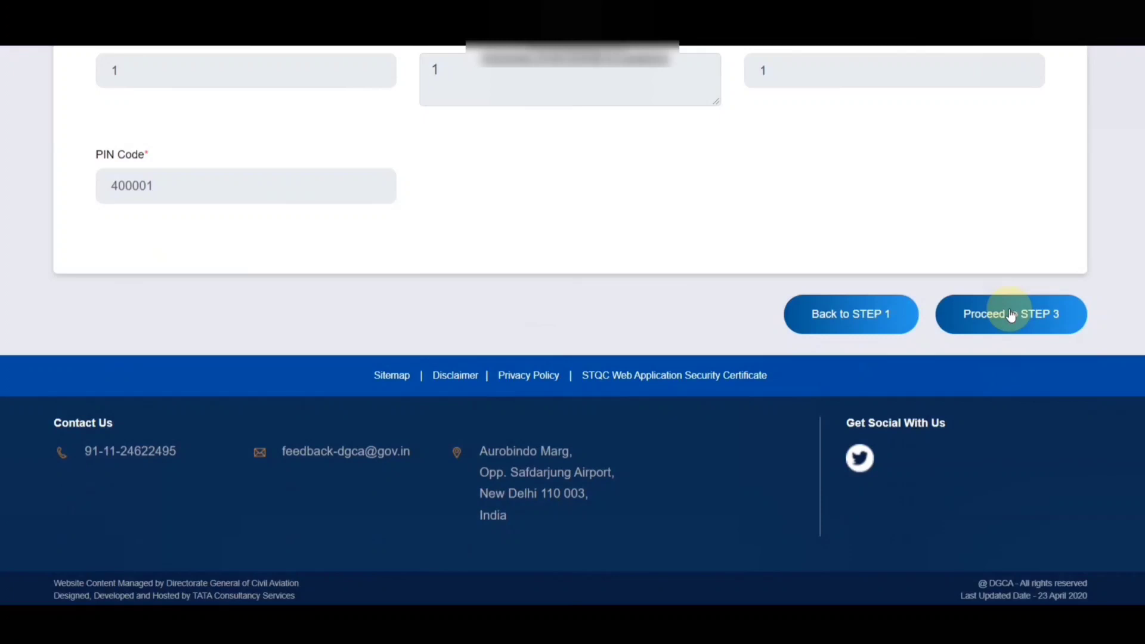
# Proceed to step 3 of the registration form
pyautogui.click(1012, 315)
pyautogui.scroll(-10, 471, 247)
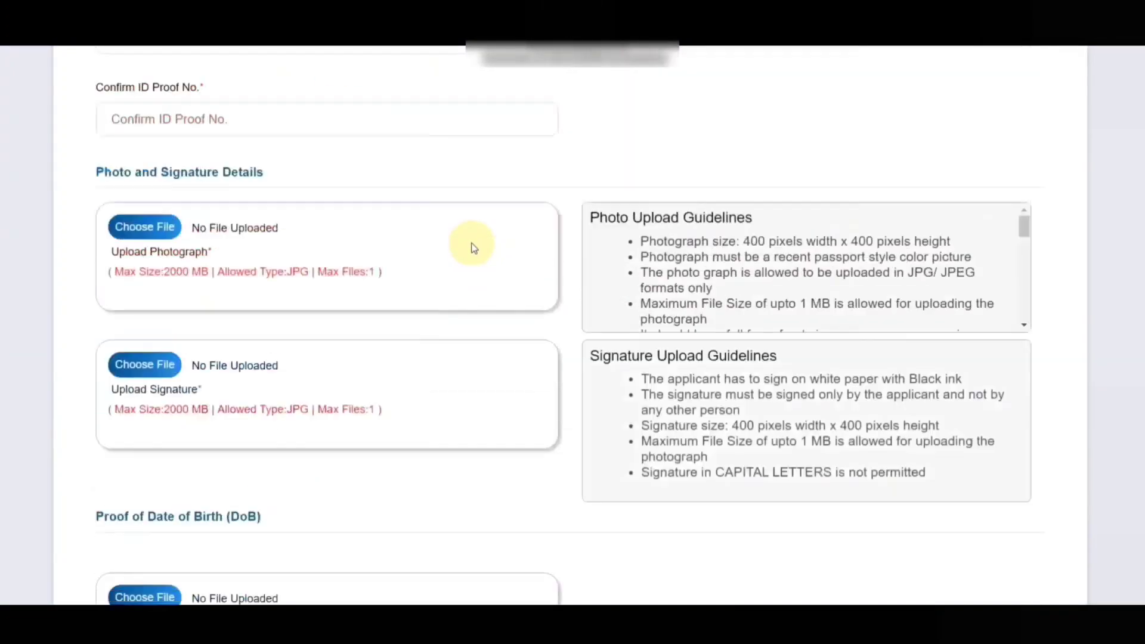
pyautogui.scroll(8, 473, 247)
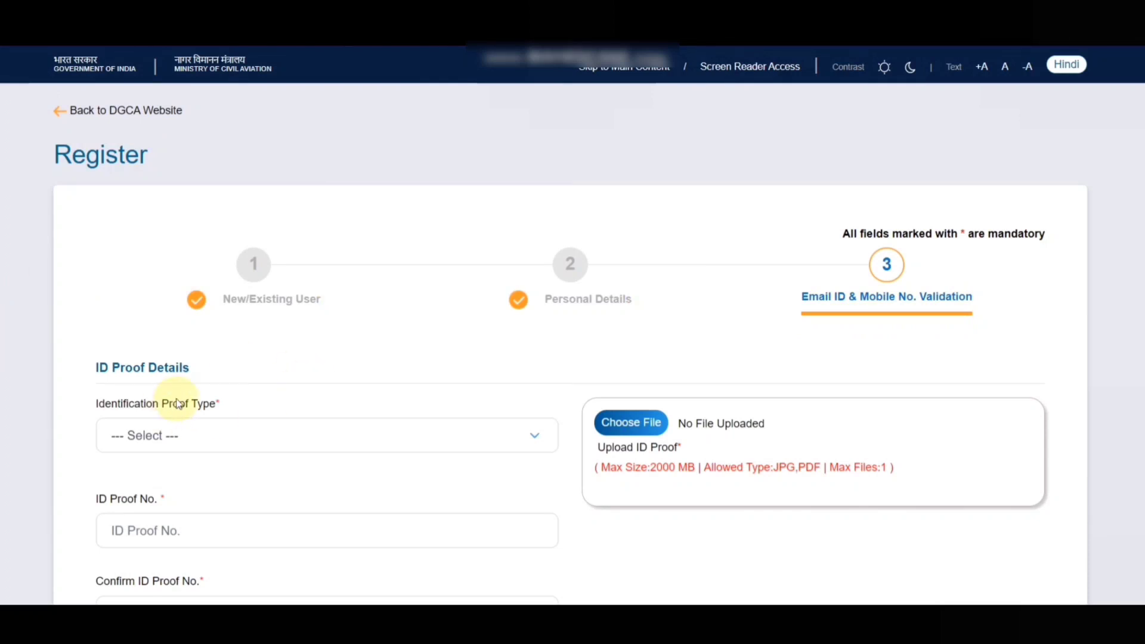
pyautogui.scroll(-3, 155, 256)
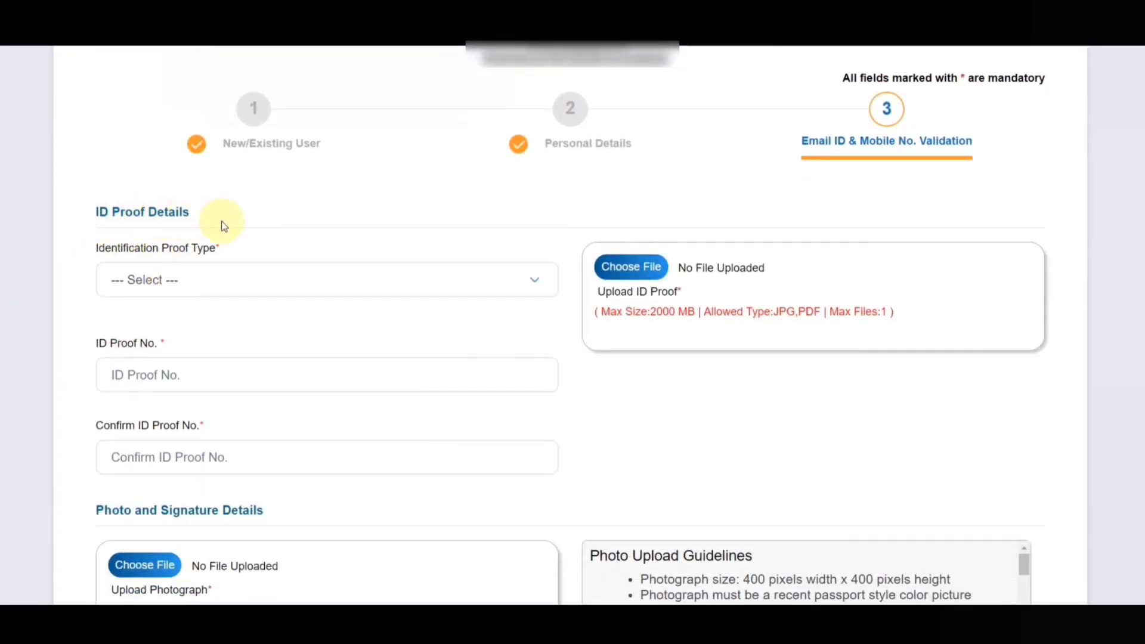
# Choose Aadhar Card as the Identification Proof Type
pyautogui.click(322, 283)
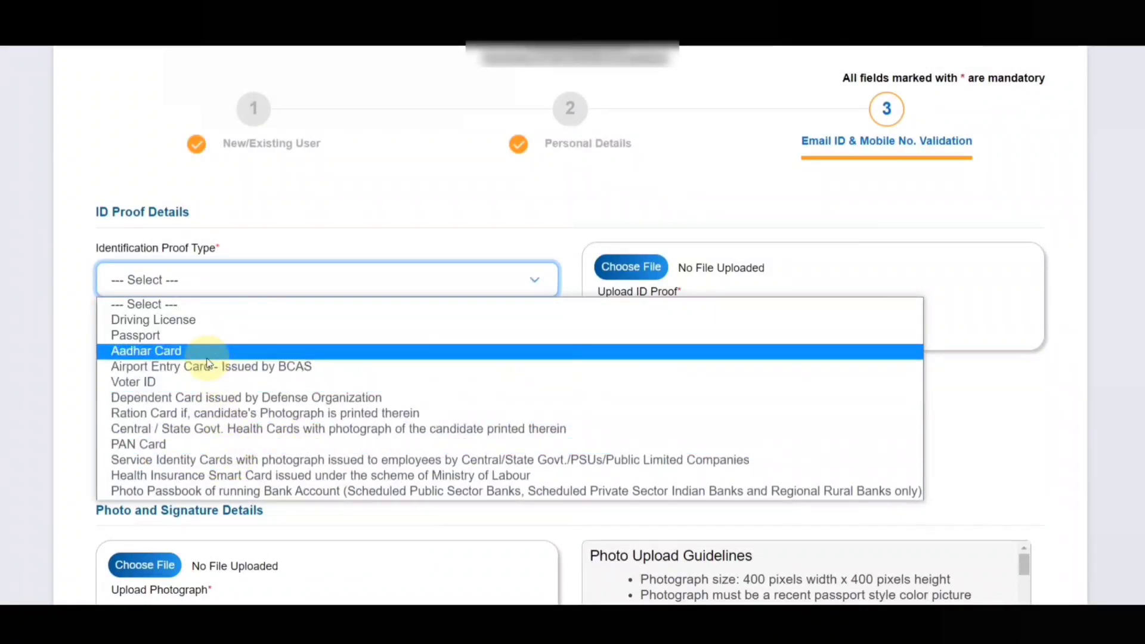
pyautogui.click(168, 351)
pyautogui.scroll(-1, 650, 245)
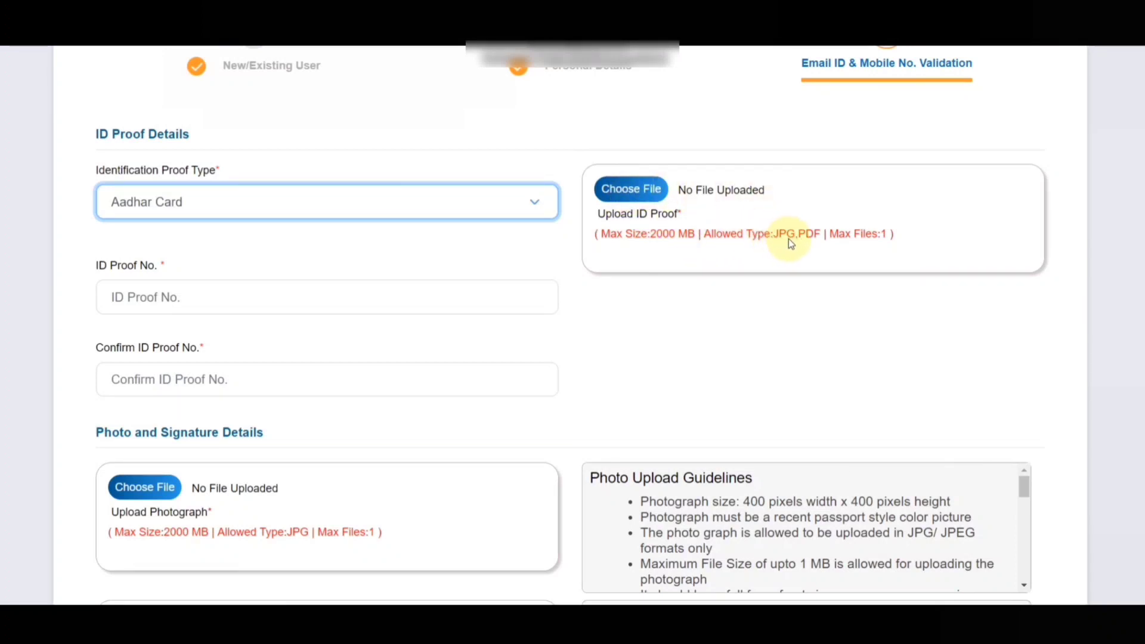
pyautogui.click(643, 197)
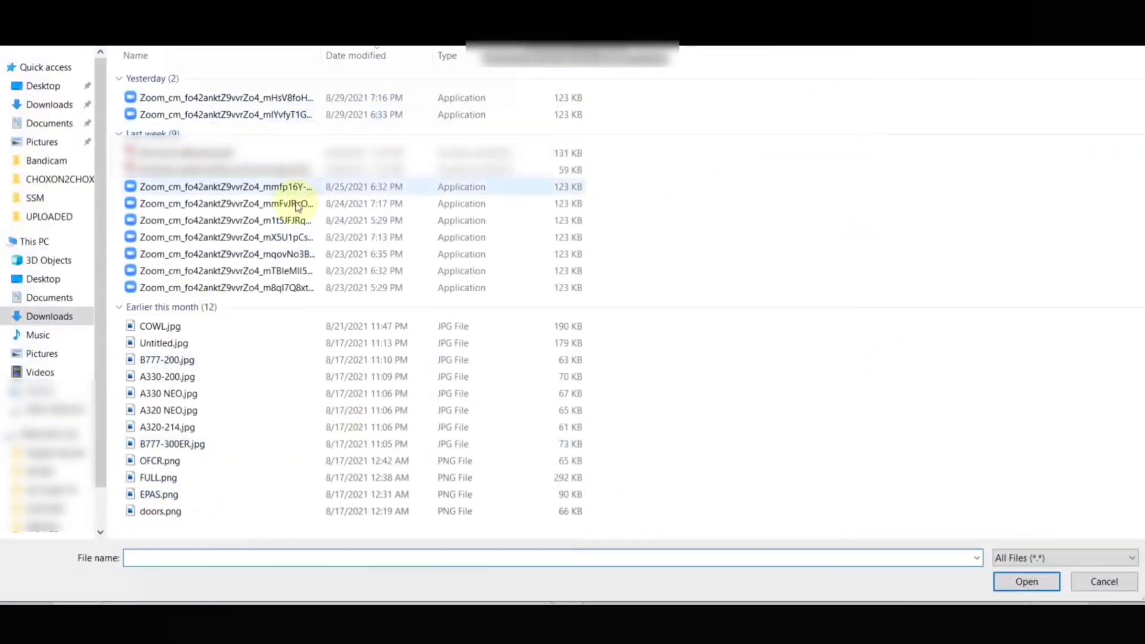
pyautogui.press('Escape')
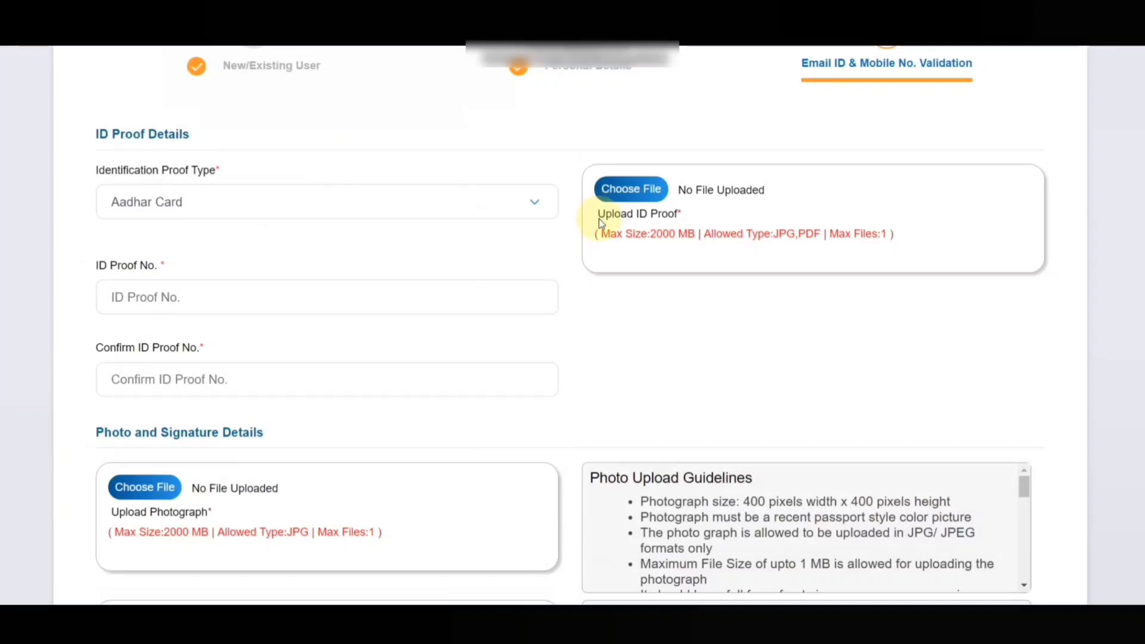
pyautogui.click(144, 295)
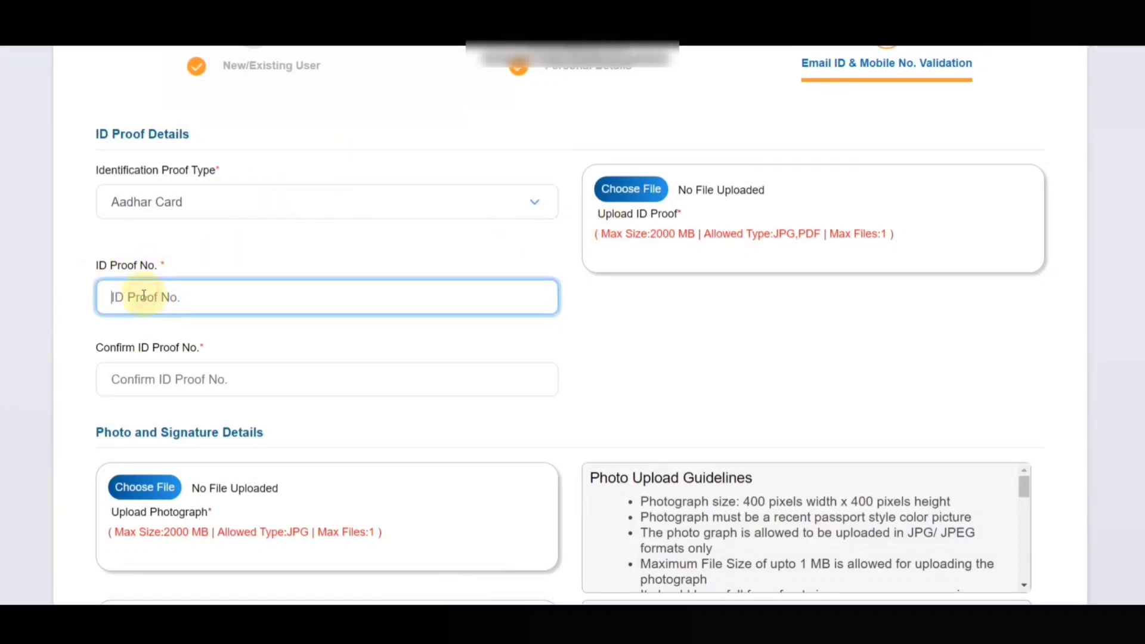
pyautogui.click(161, 374)
pyautogui.scroll(-3, 199, 294)
pyautogui.click(567, 244)
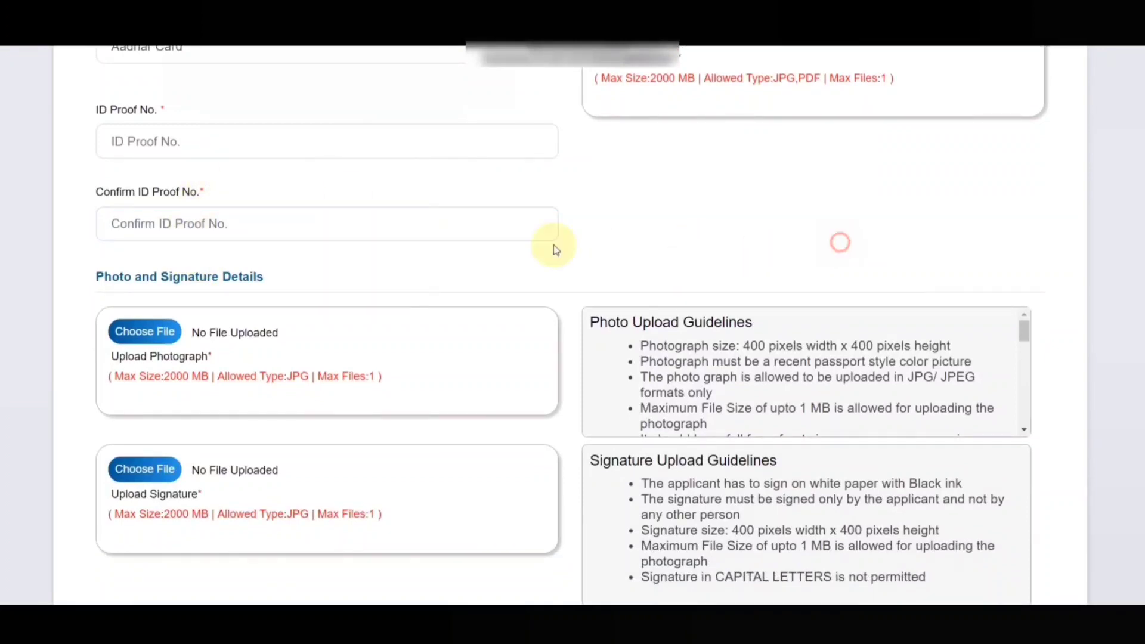
pyautogui.scroll(-3, 243, 238)
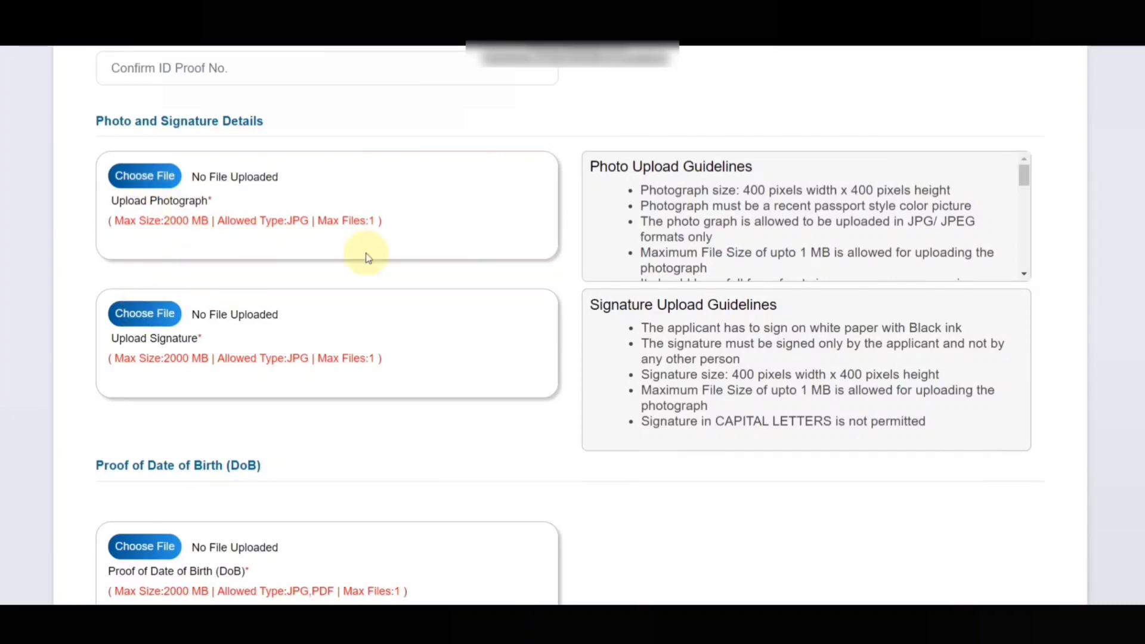
pyautogui.scroll(1, 647, 194)
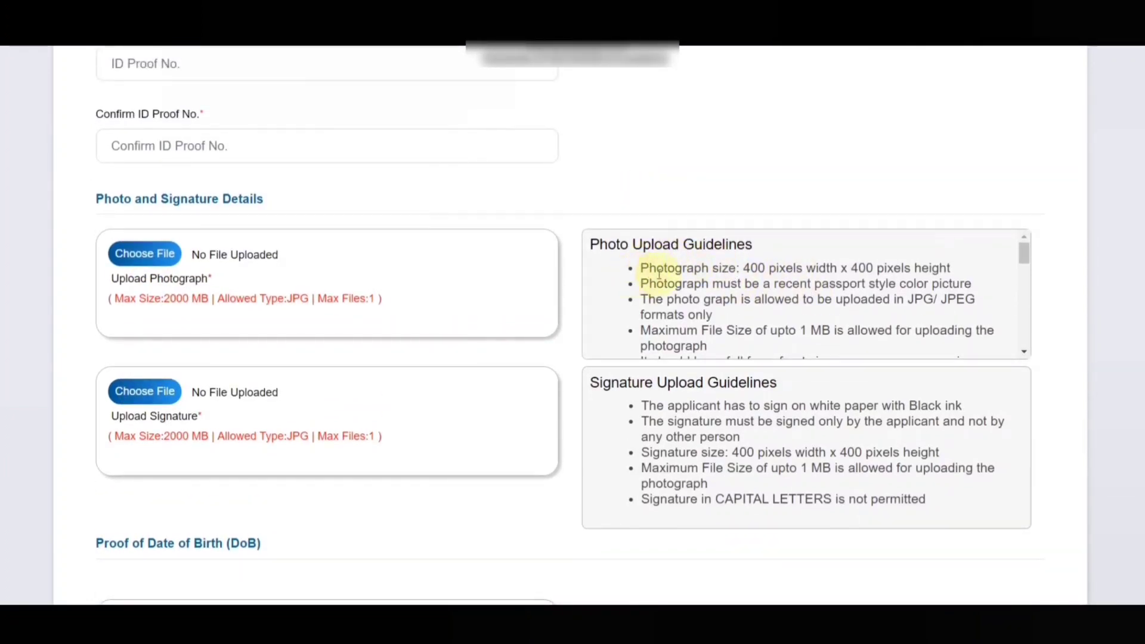
pyautogui.click(1025, 353)
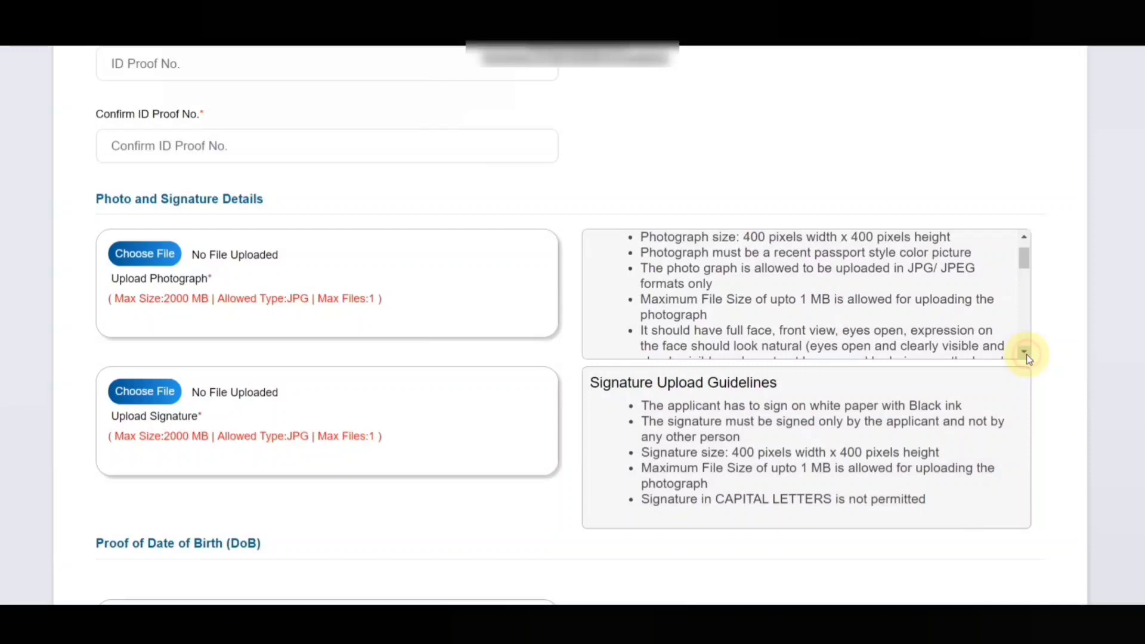
pyautogui.click(1025, 353)
pyautogui.click(1025, 352)
pyautogui.click(1025, 354)
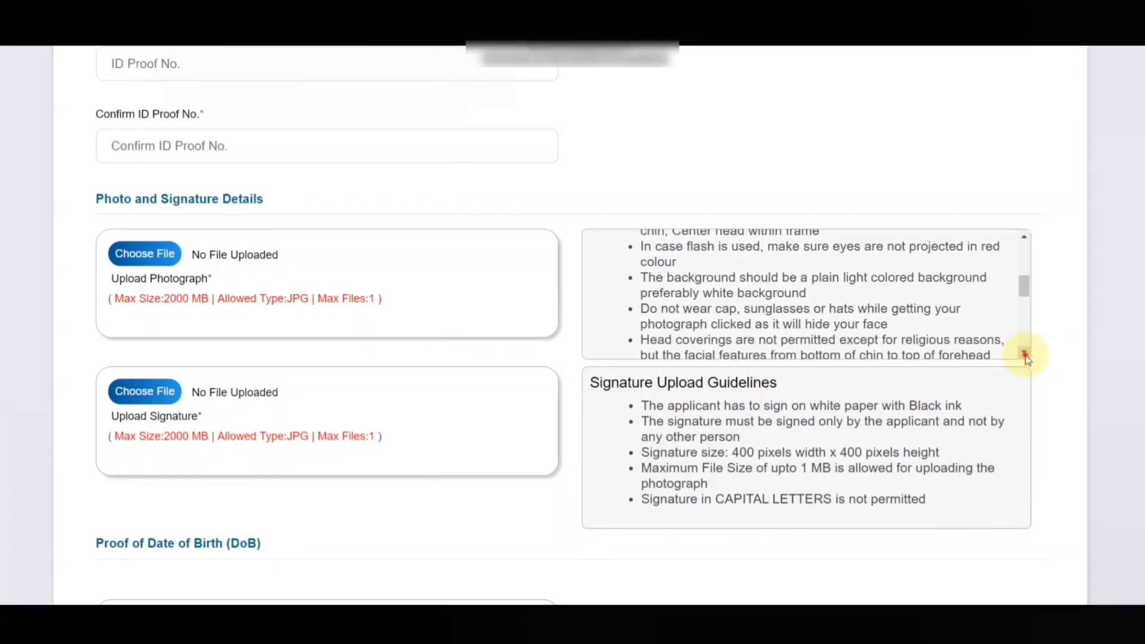
pyautogui.click(1026, 354)
pyautogui.click(1026, 354)
pyautogui.click(1026, 354)
pyautogui.click(1025, 355)
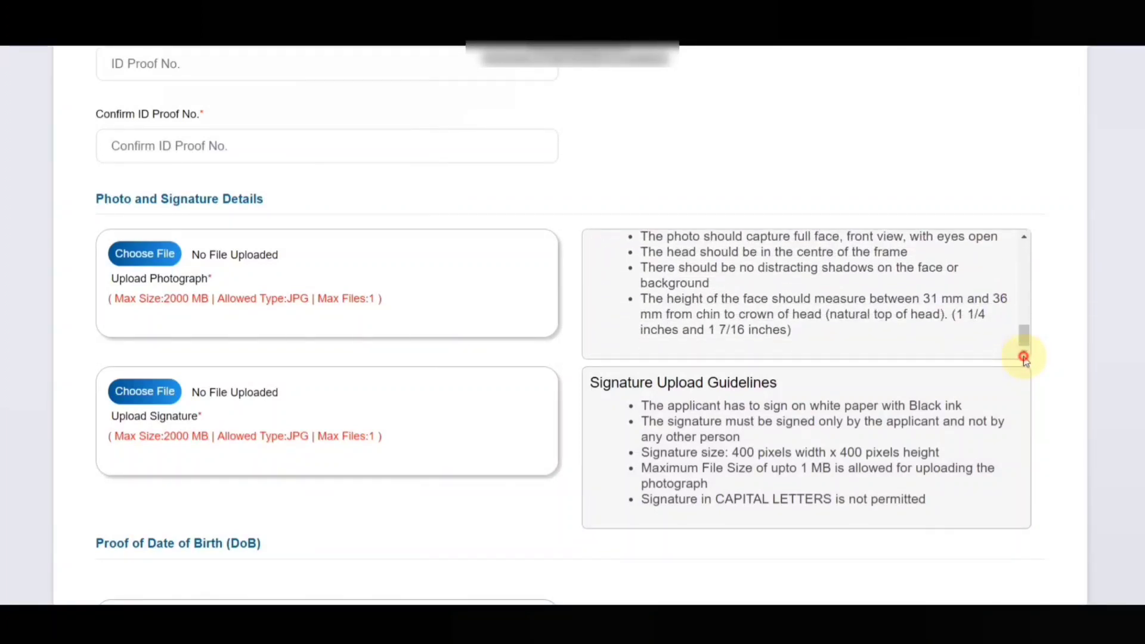
pyautogui.moveTo(1025, 341); pyautogui.dragTo(1025, 338)
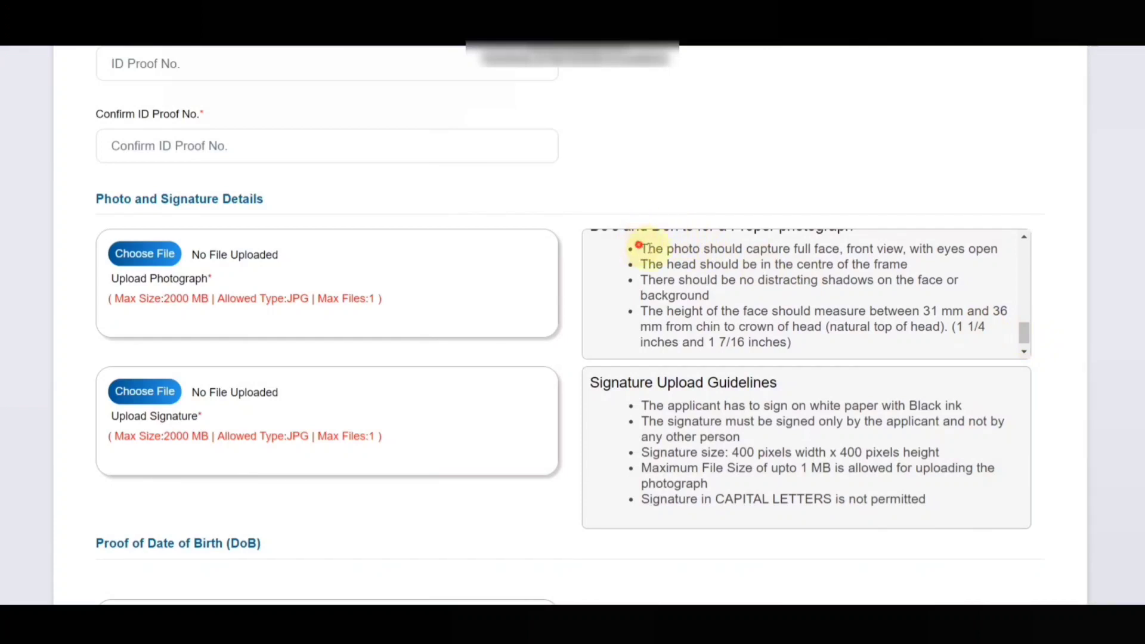
pyautogui.moveTo(639, 245); pyautogui.dragTo(852, 340)
pyautogui.click(859, 336)
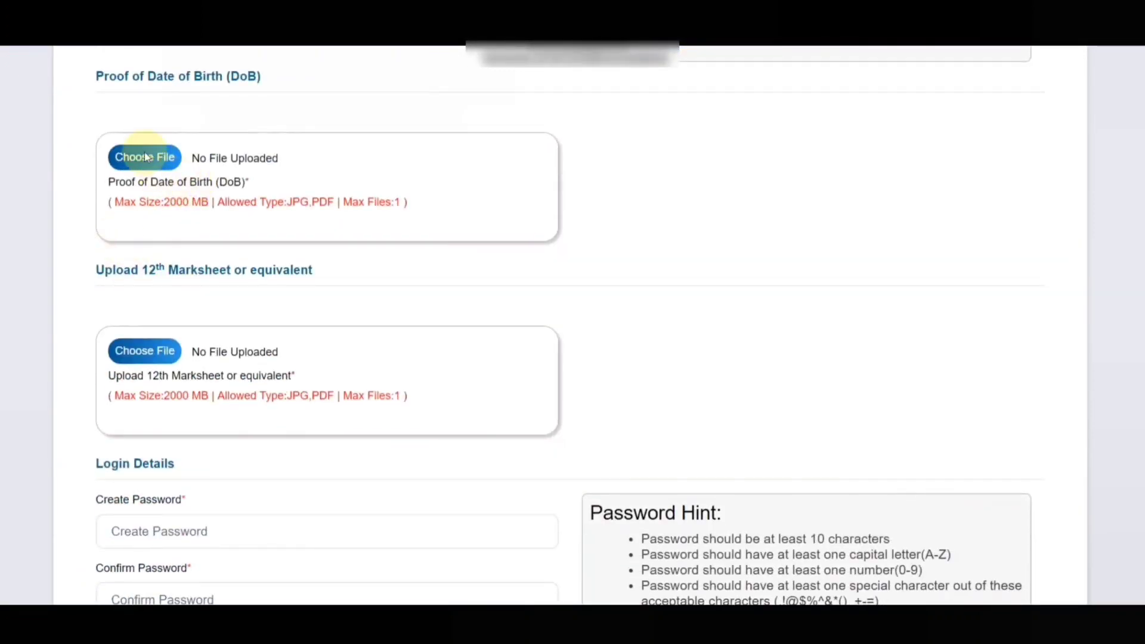
pyautogui.scroll(10, 263, 225)
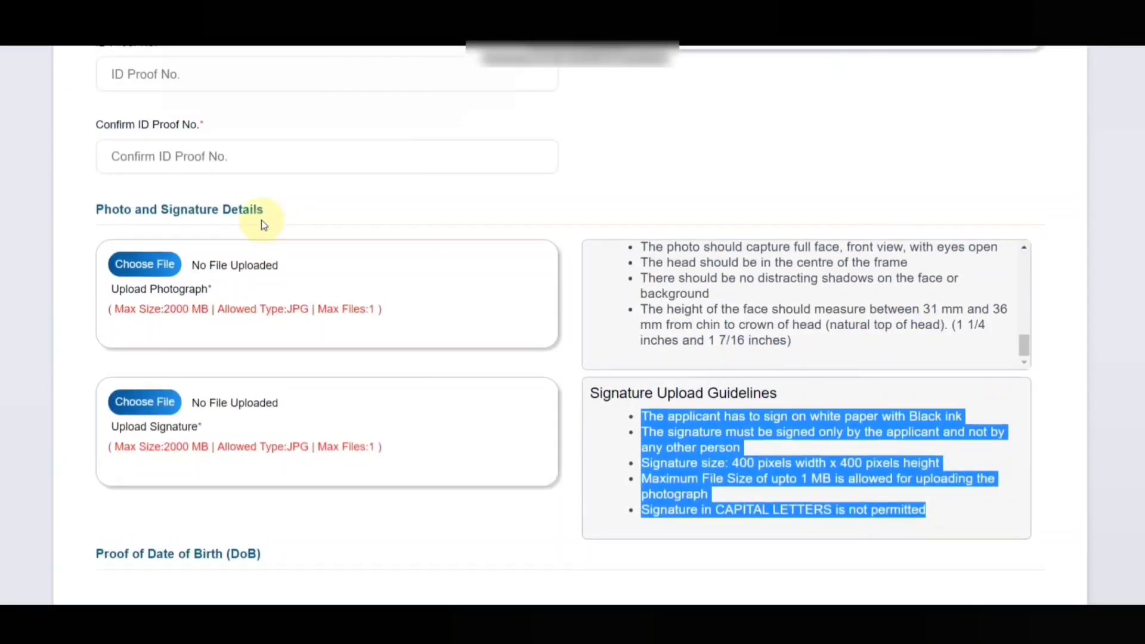
pyautogui.scroll(-8, 271, 290)
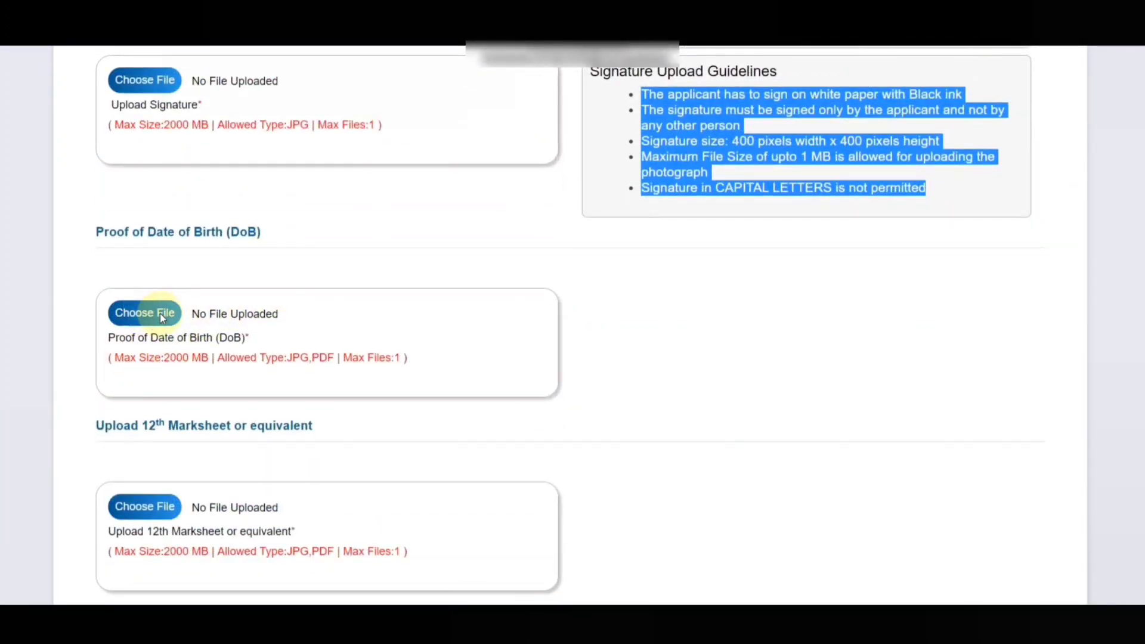
pyautogui.moveTo(101, 358); pyautogui.dragTo(460, 359)
pyautogui.click(456, 360)
pyautogui.scroll(-2, 153, 286)
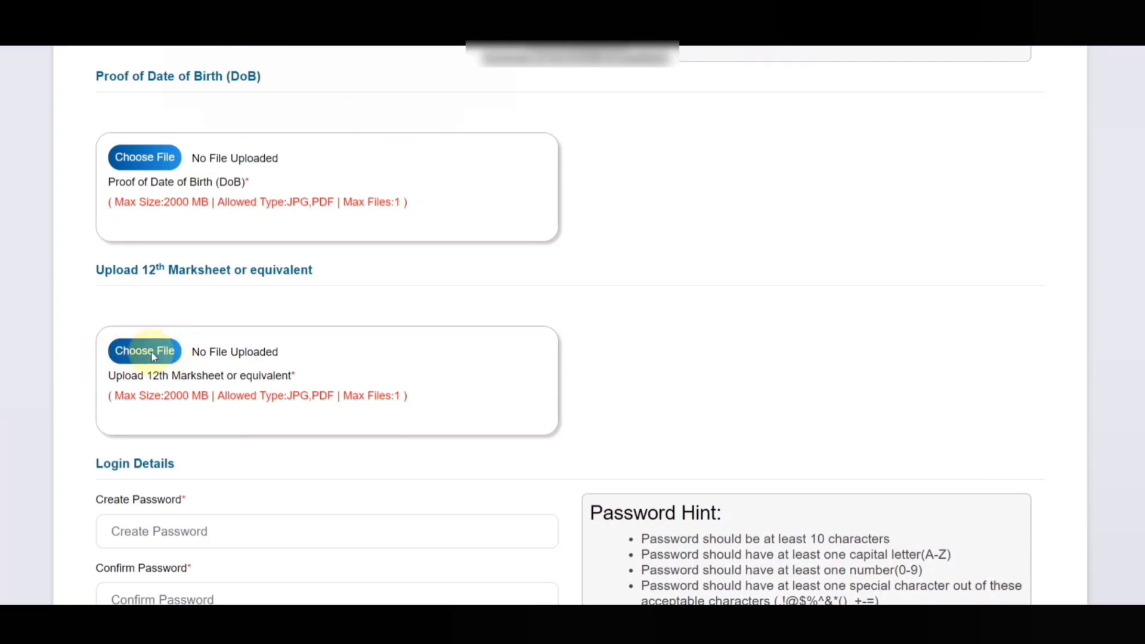
pyautogui.scroll(-1, 311, 334)
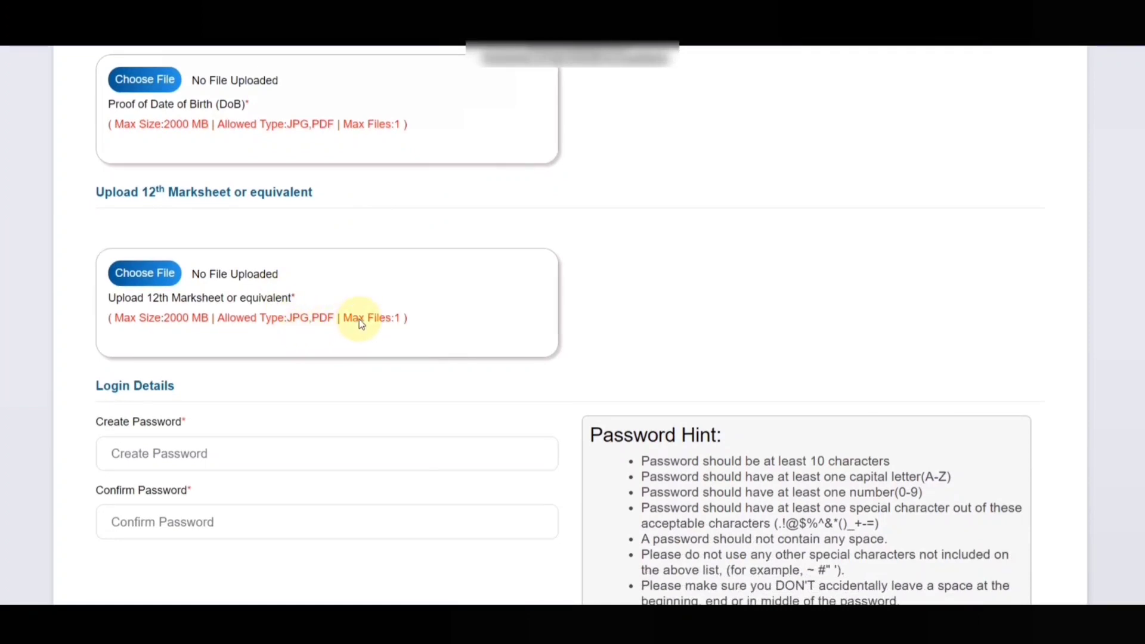
pyautogui.scroll(-3, 420, 281)
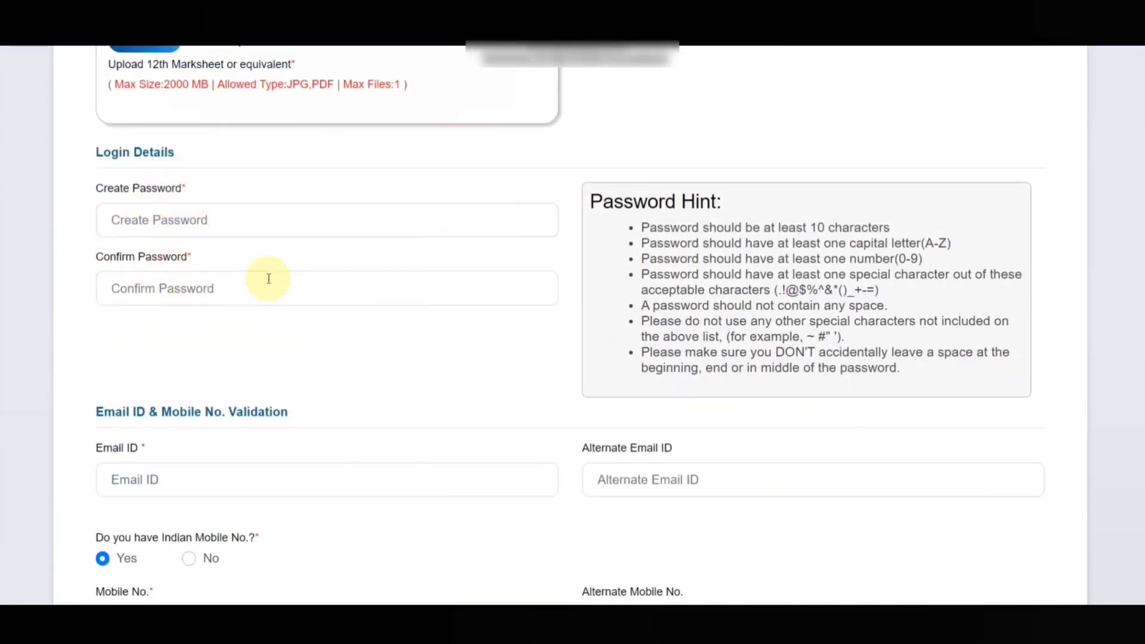
pyautogui.moveTo(643, 218); pyautogui.dragTo(915, 376)
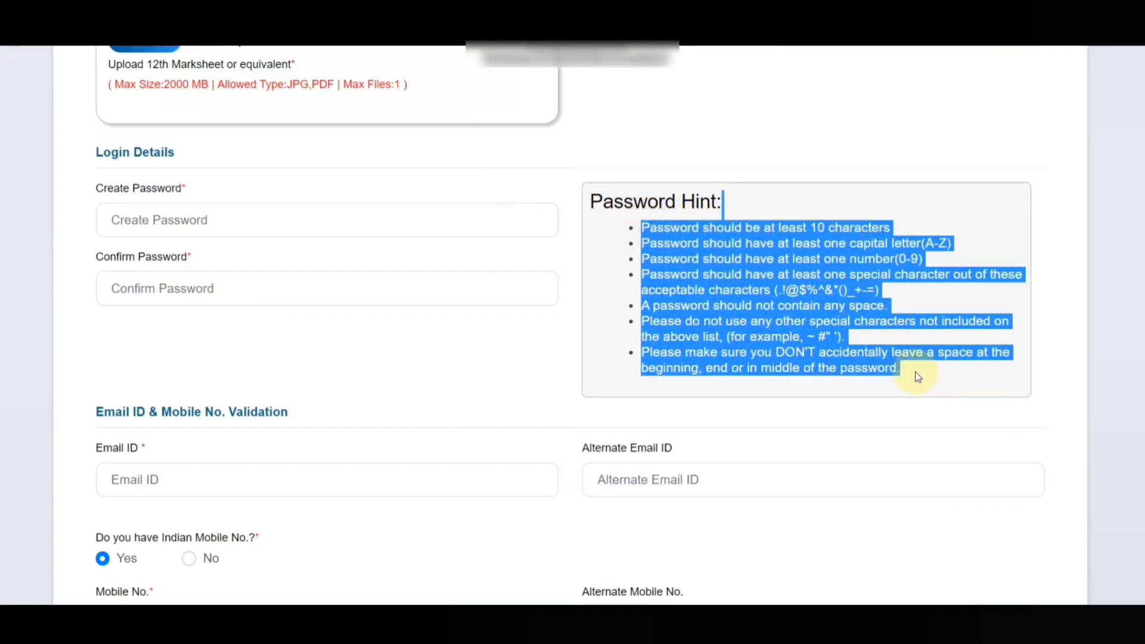
pyautogui.click(919, 373)
pyautogui.scroll(-3, 569, 303)
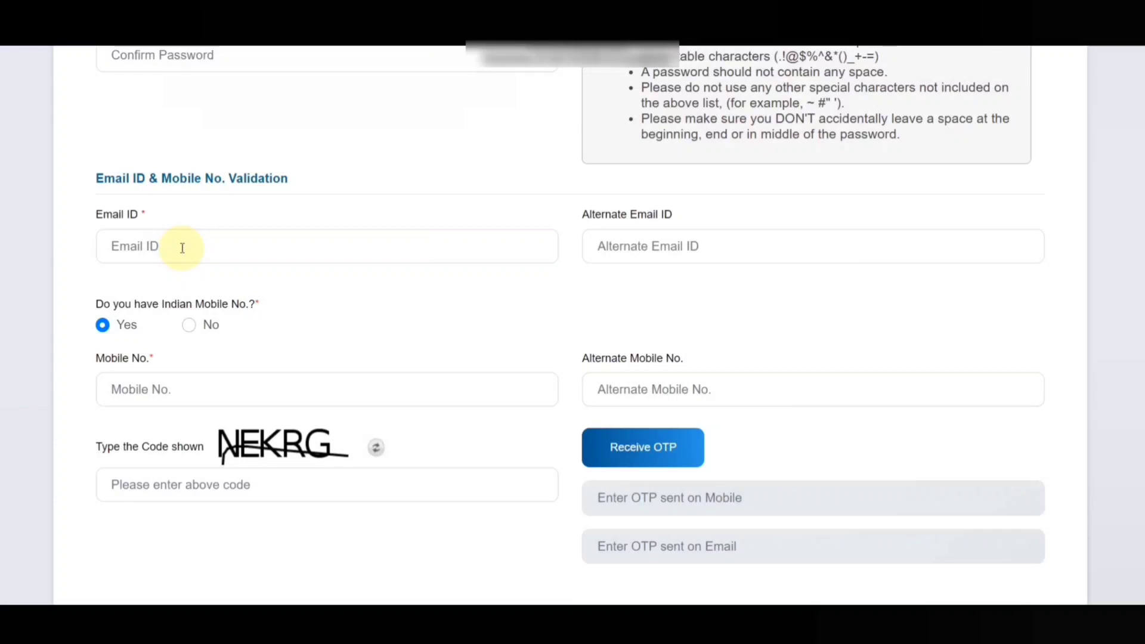
pyautogui.click(132, 388)
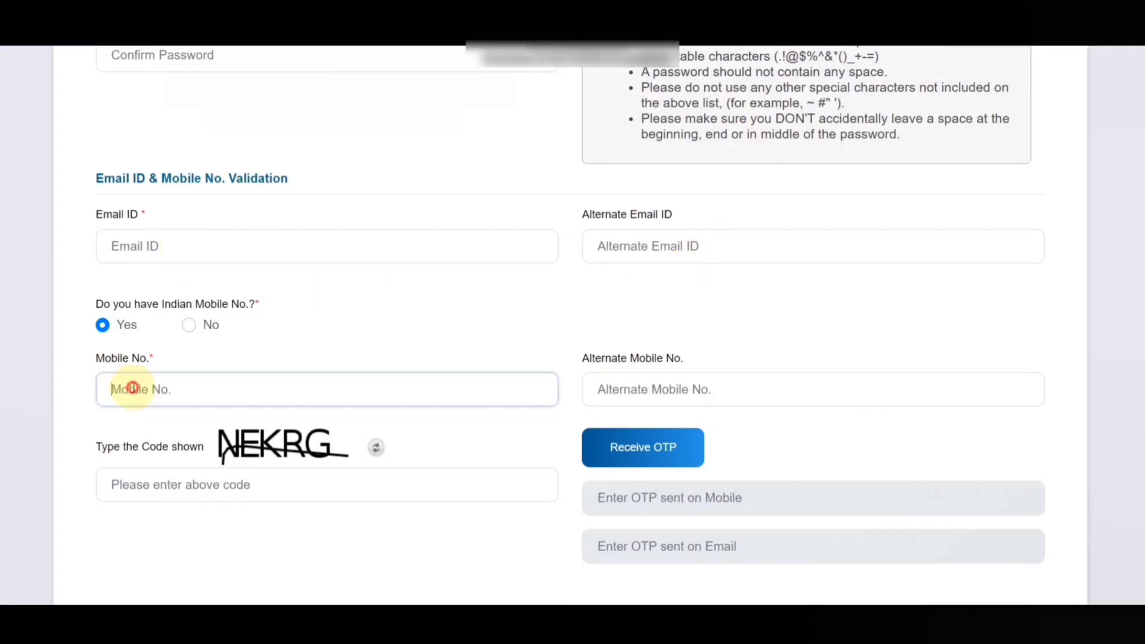
pyautogui.click(678, 389)
pyautogui.click(686, 308)
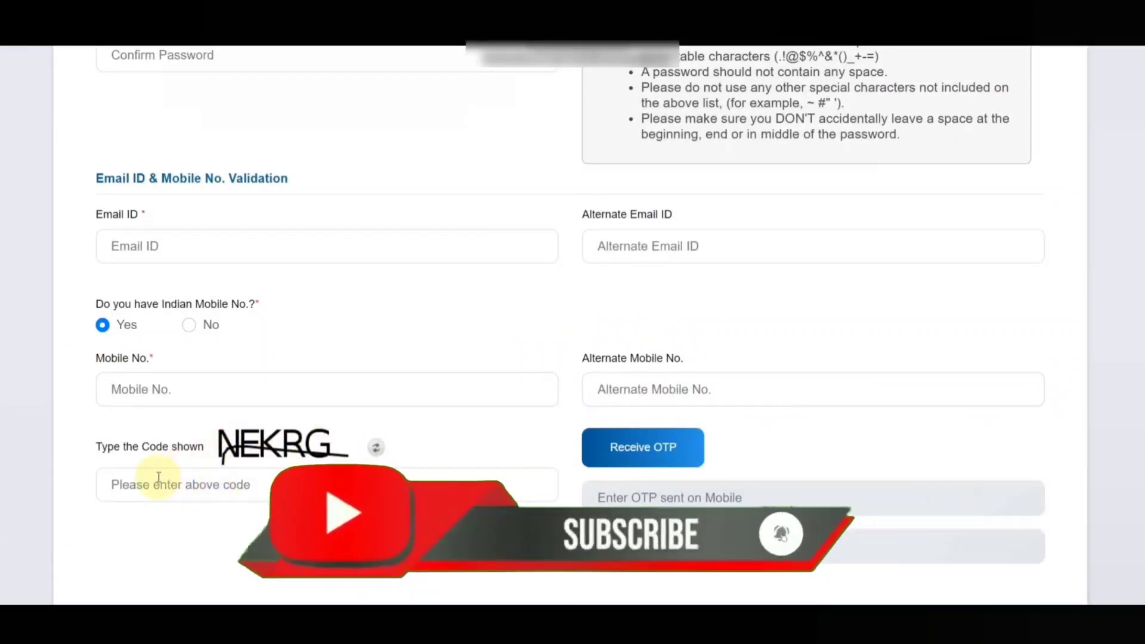
pyautogui.scroll(-1, 743, 449)
pyautogui.scroll(-3, 743, 449)
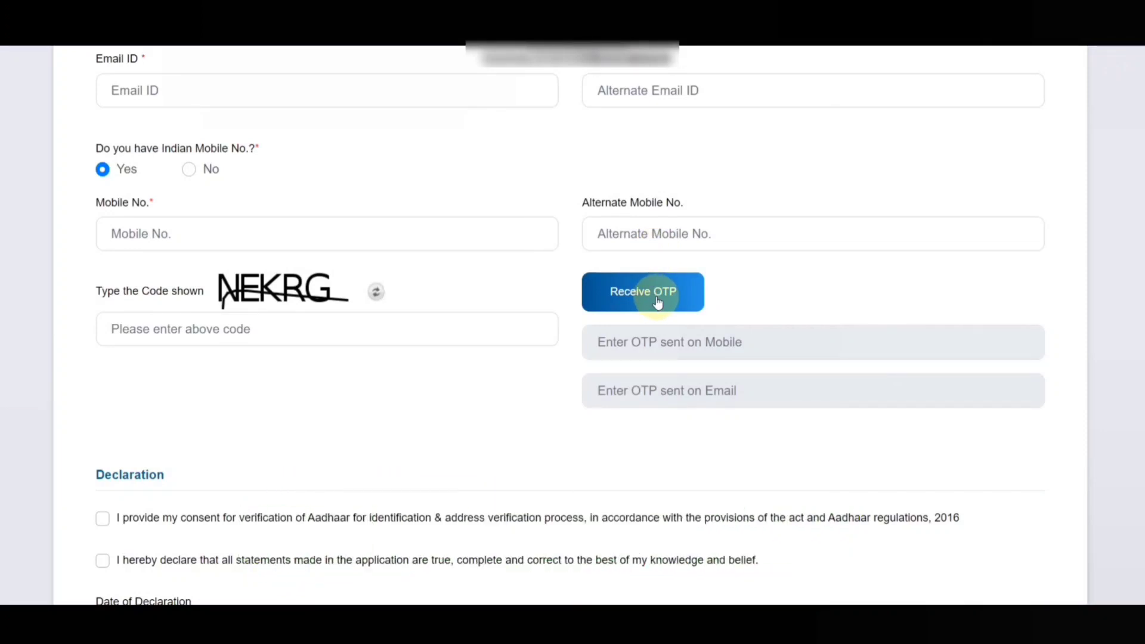
pyautogui.scroll(2, 358, 292)
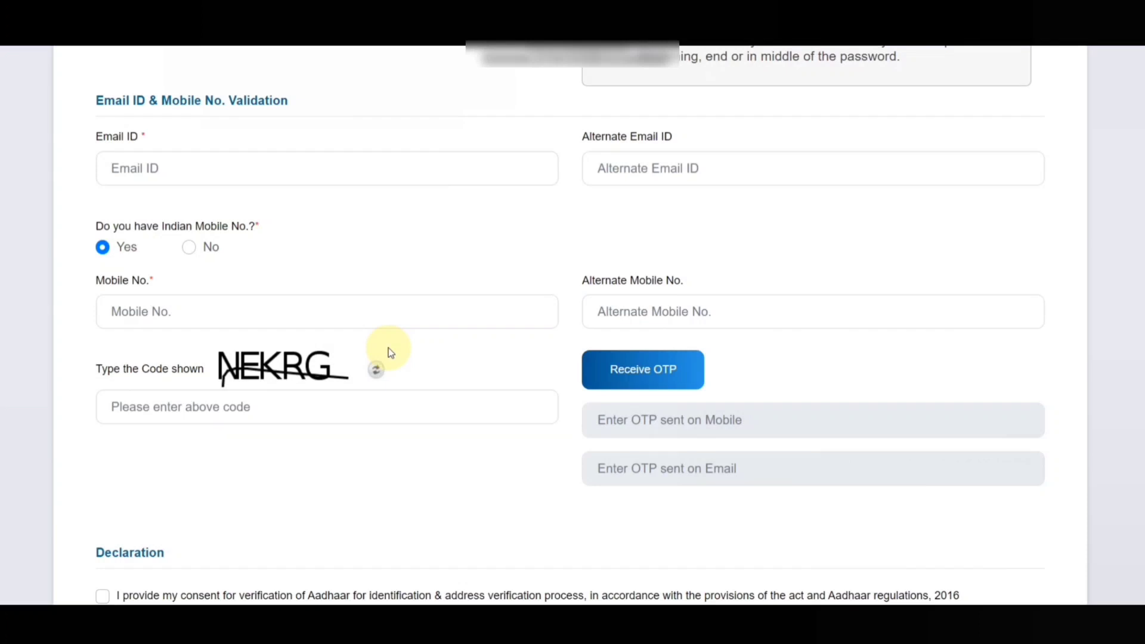
pyautogui.click(182, 310)
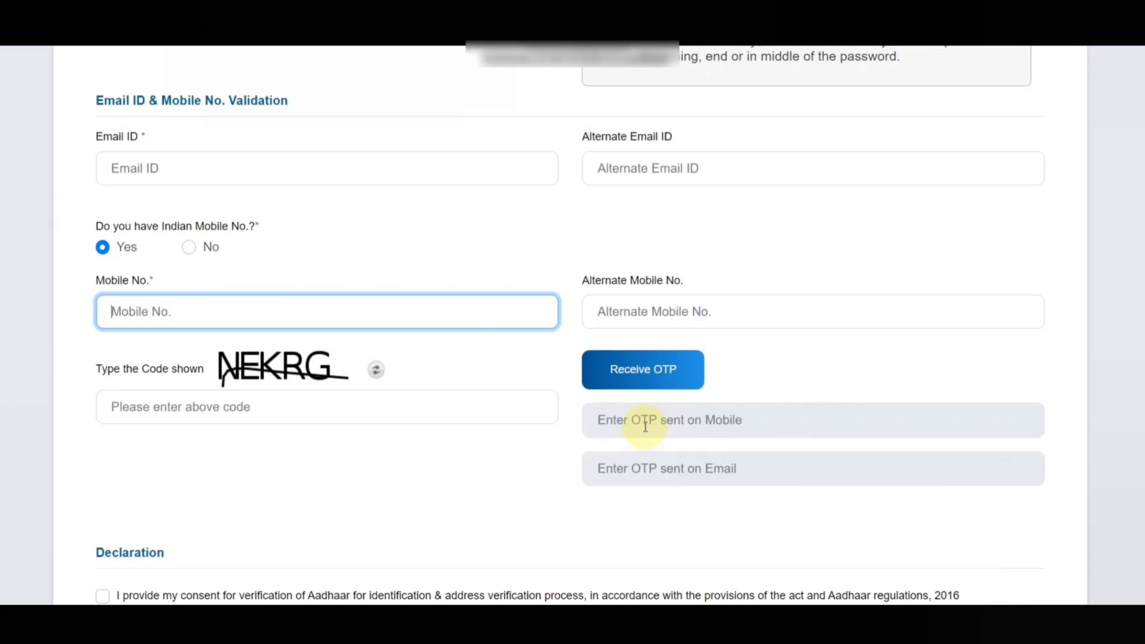
pyautogui.click(607, 423)
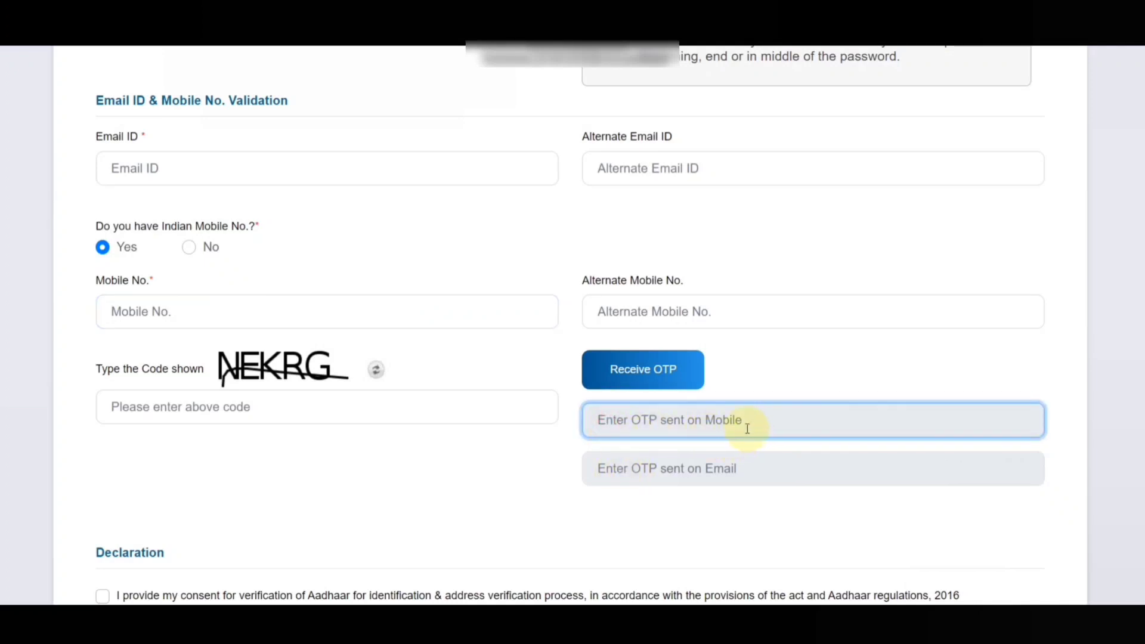
pyautogui.click(716, 468)
pyautogui.scroll(-2, 409, 440)
pyautogui.scroll(-3, 409, 434)
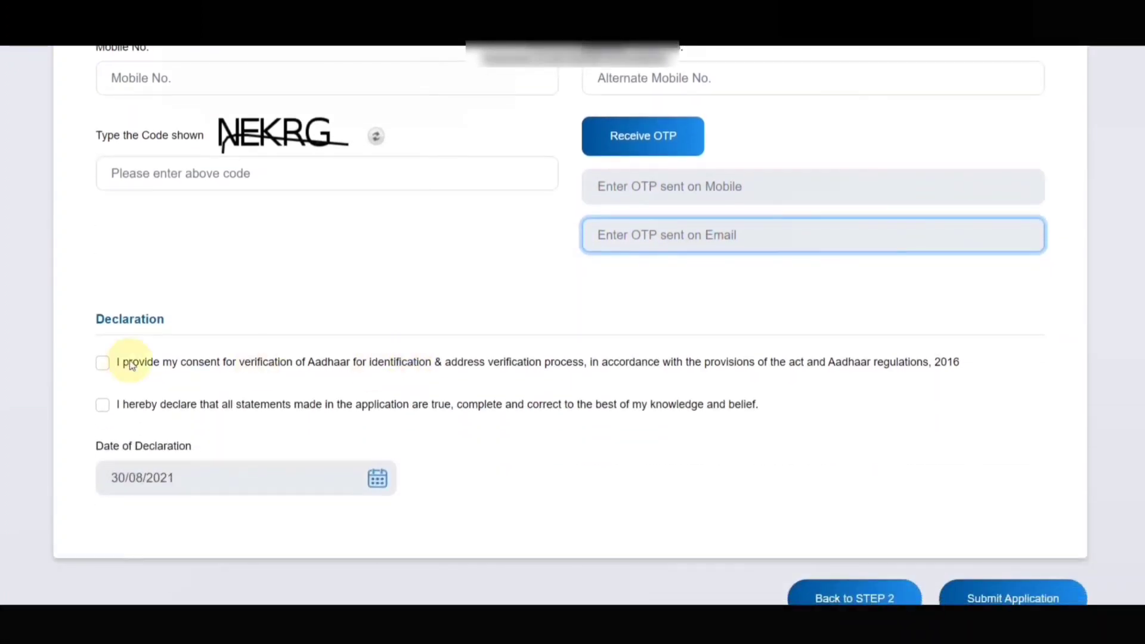
# Accept the Aadhaar verification consent and the truth declaration, then submit the registration application
pyautogui.click(103, 362)
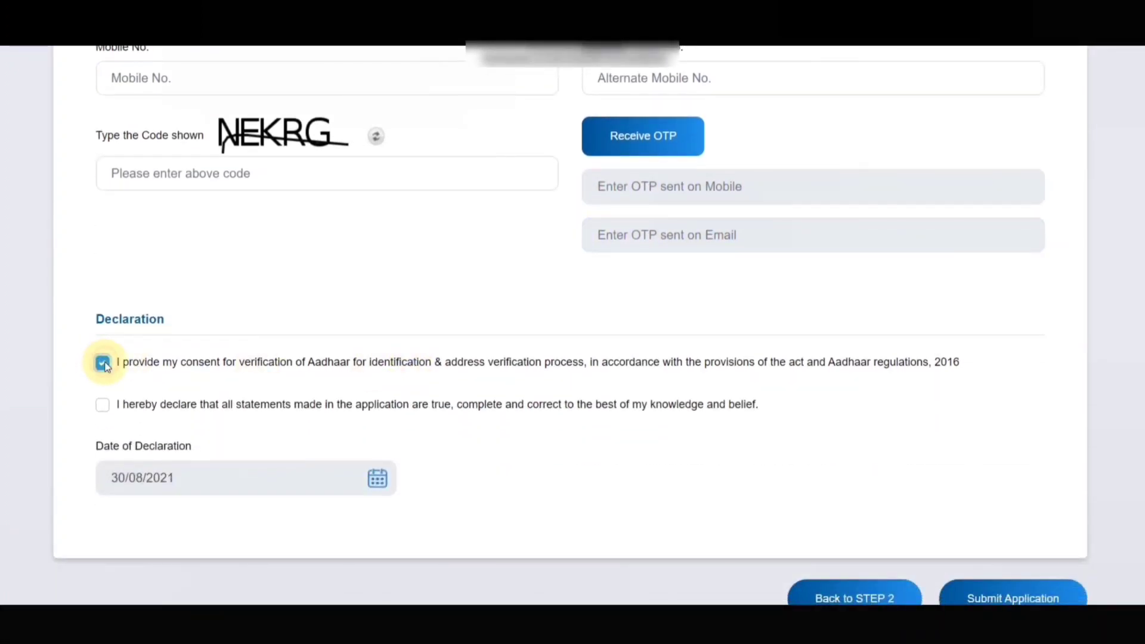
pyautogui.click(103, 405)
pyautogui.scroll(-3, 263, 401)
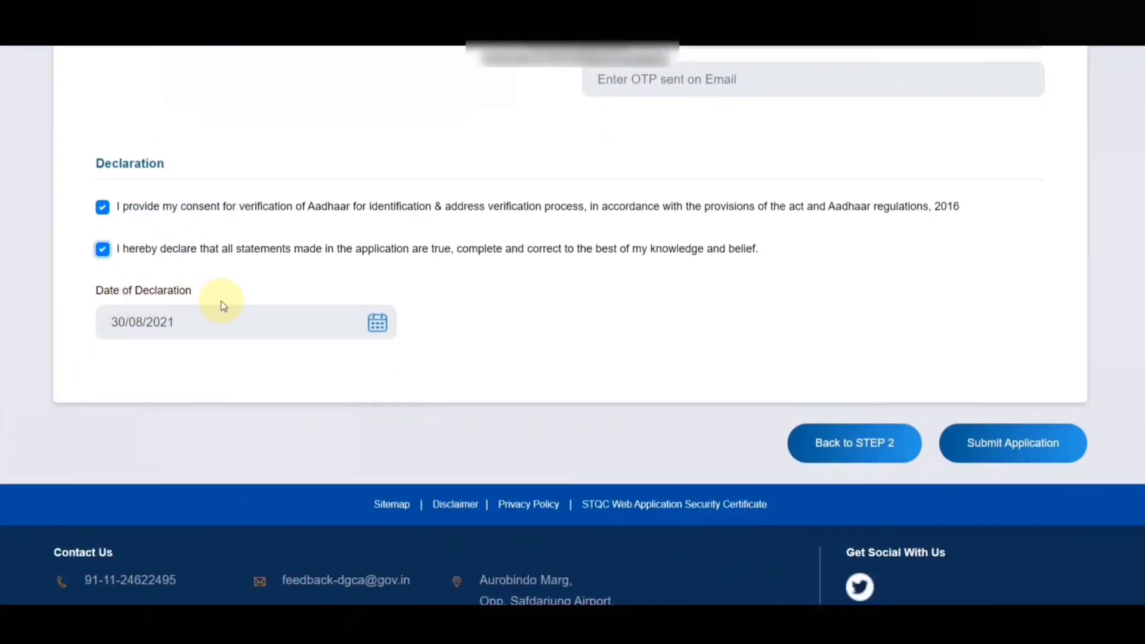
pyautogui.click(1024, 455)
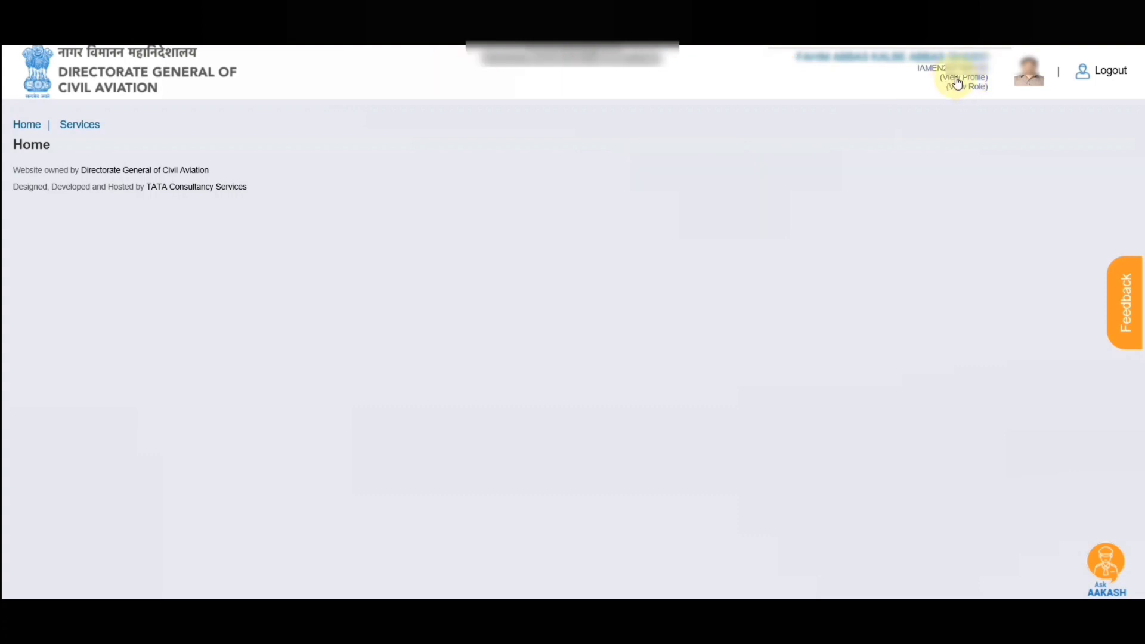
# Review the profile's Personal Details and the assigned Aircraft Maintenance Engineer role, then dismiss the role list
pyautogui.click(975, 77)
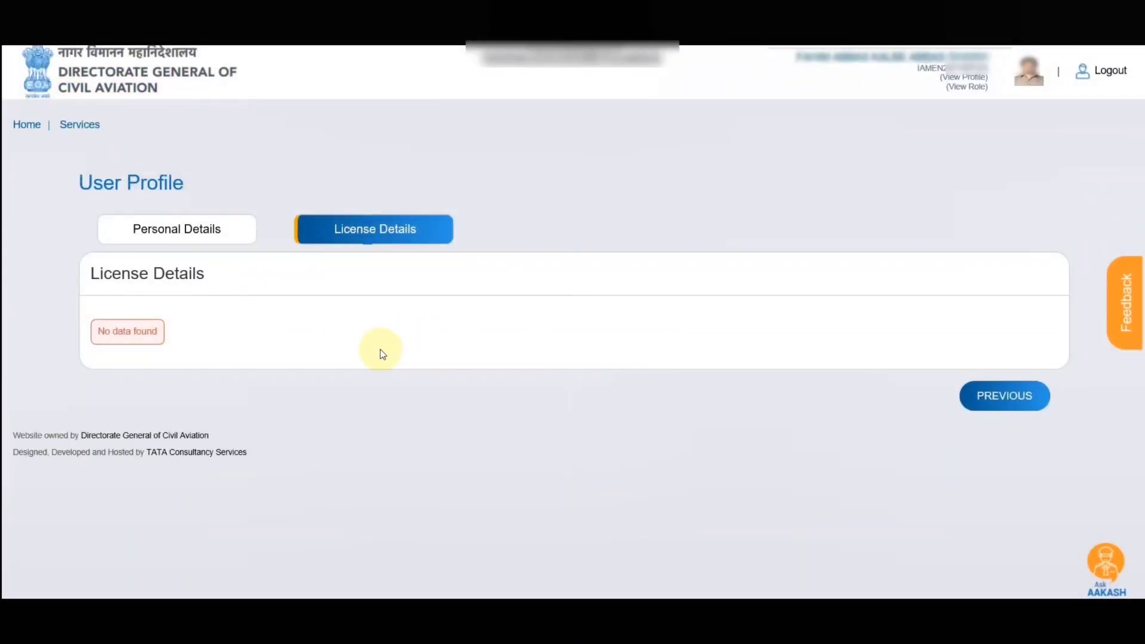
pyautogui.click(157, 226)
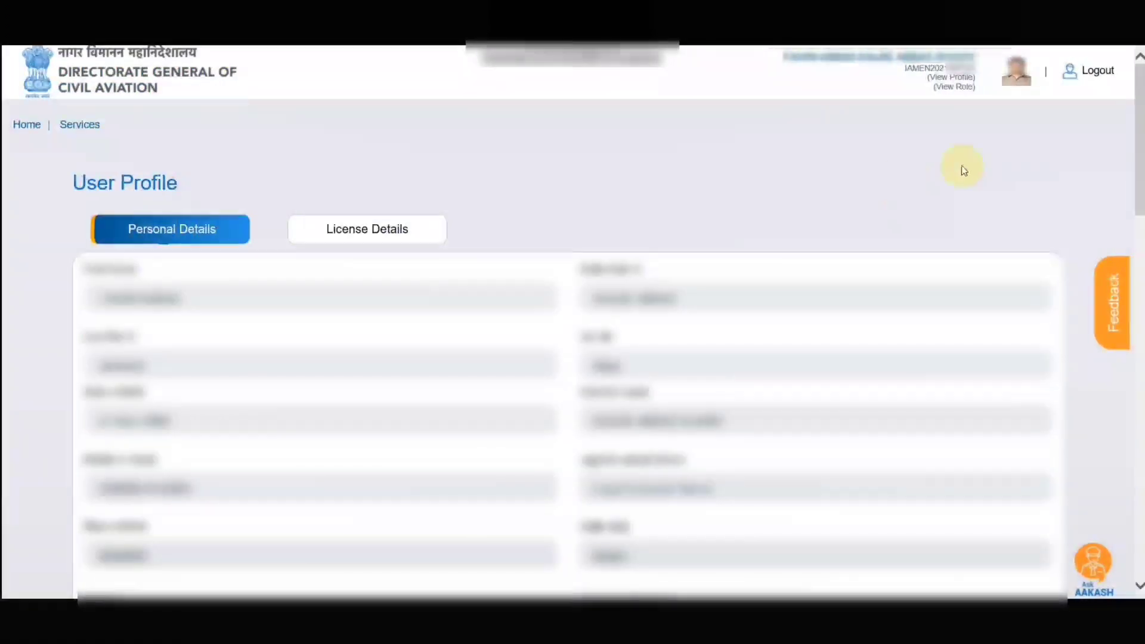
pyautogui.click(957, 87)
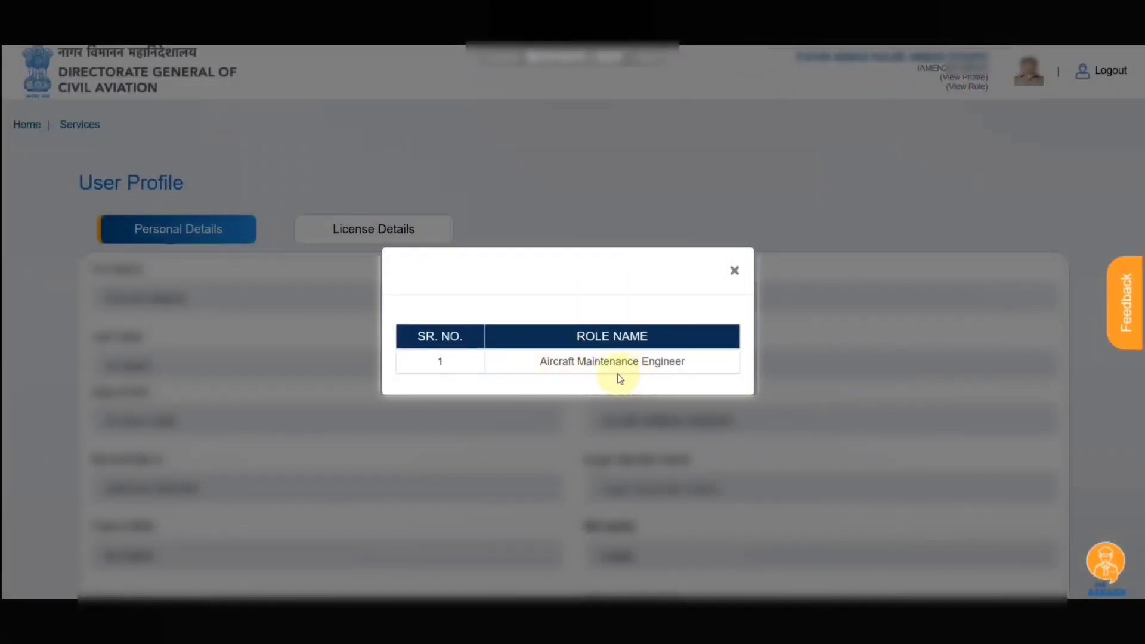
pyautogui.click(733, 272)
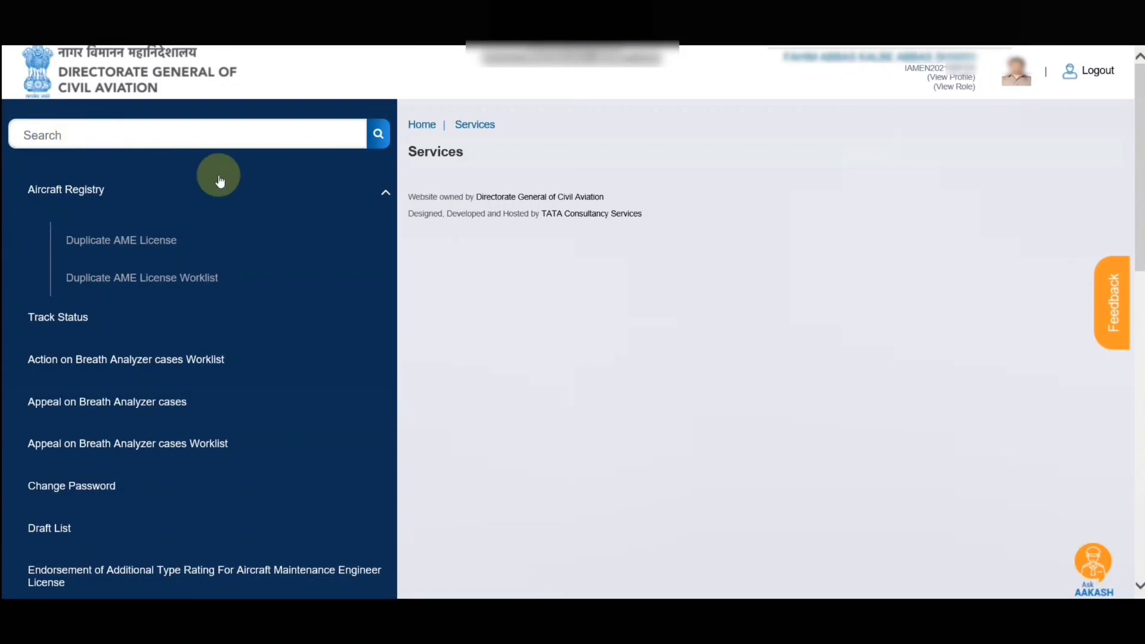
# Scroll up and down the Services menu to look over the available services
pyautogui.scroll(-12, 119, 278)
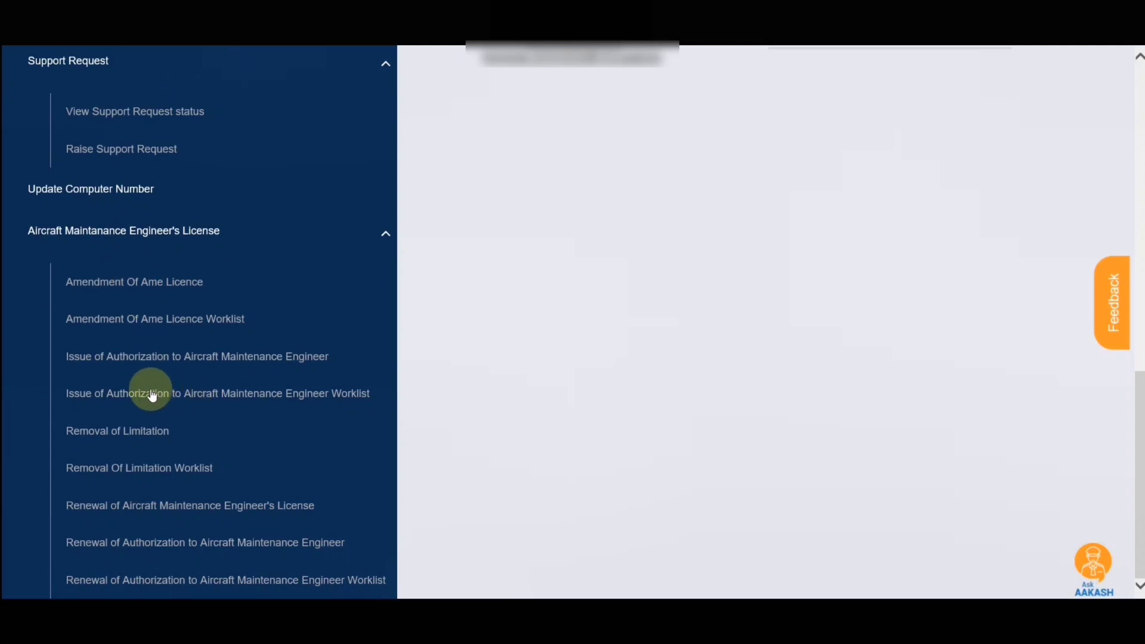
pyautogui.scroll(4, 155, 391)
pyautogui.scroll(8, 160, 370)
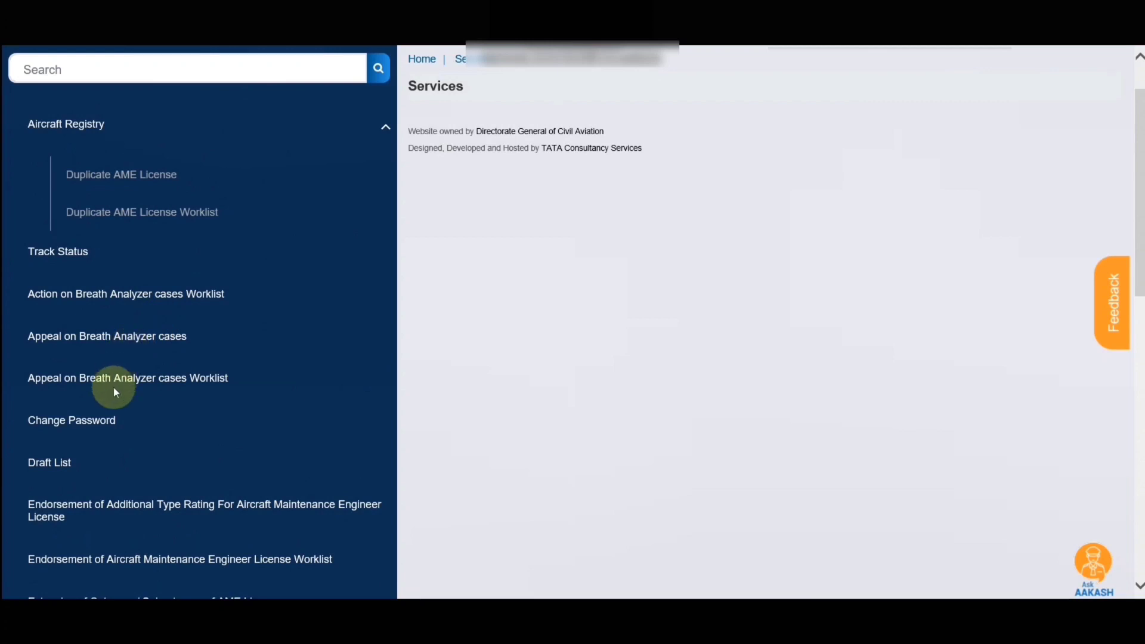
pyautogui.scroll(-3, 107, 404)
pyautogui.scroll(3, 131, 357)
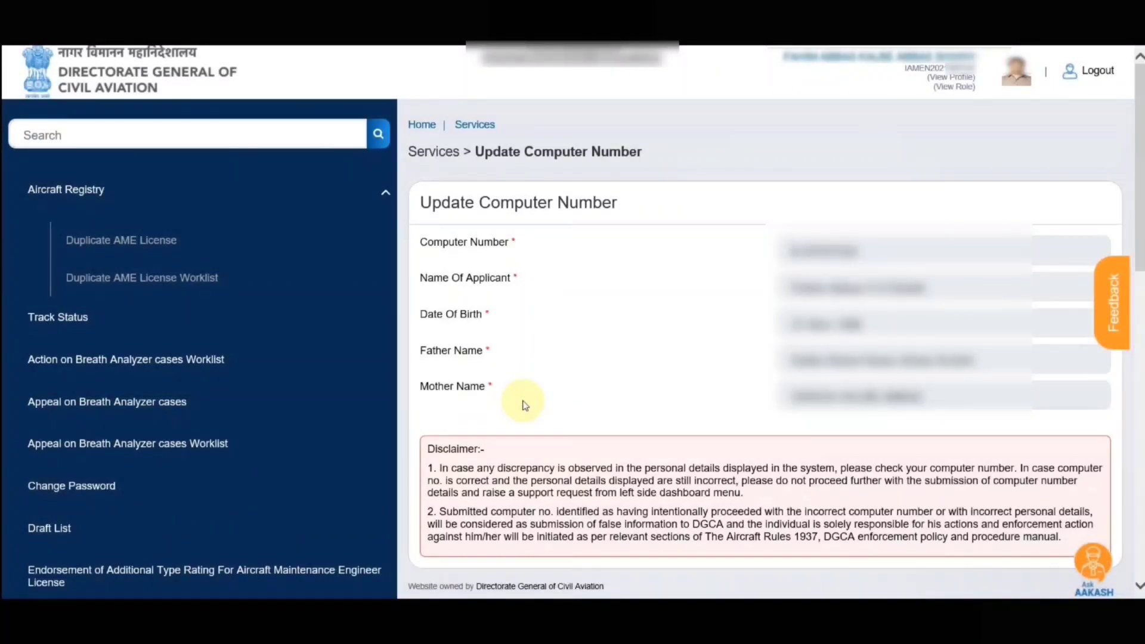
# Scroll through the Raise Support Request form to review its fields
pyautogui.scroll(-12, 221, 338)
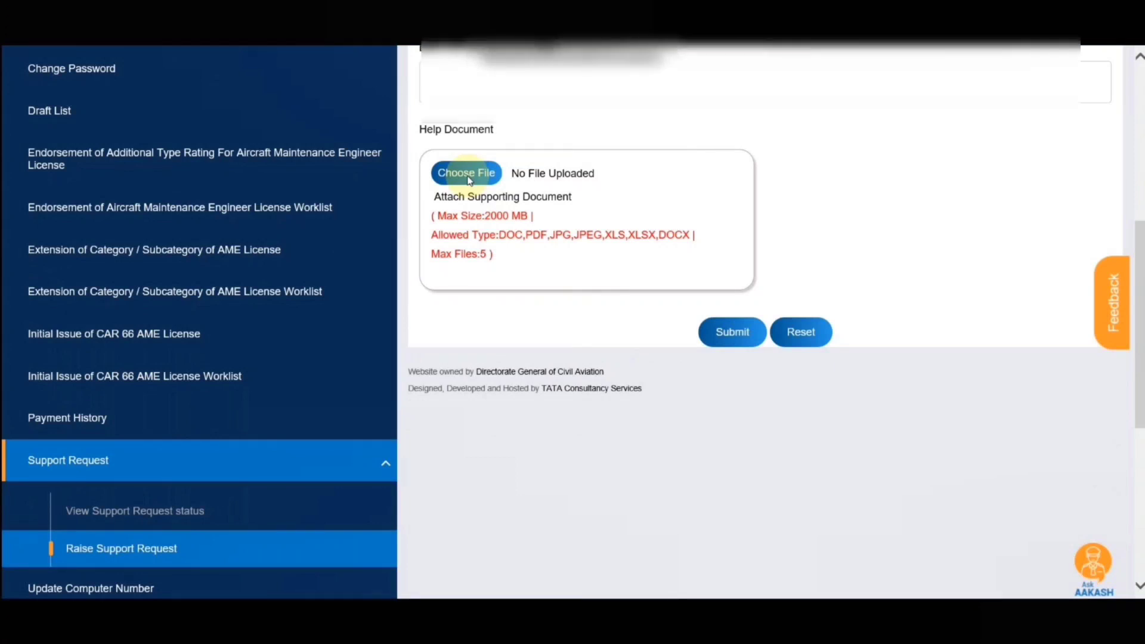
pyautogui.scroll(1, 731, 422)
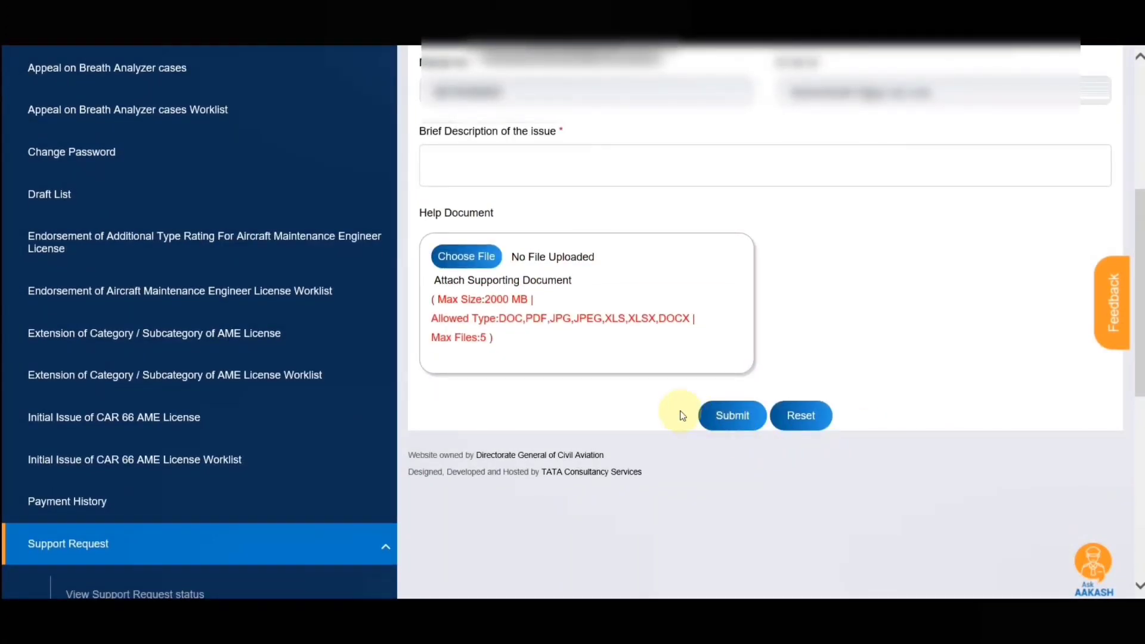
pyautogui.scroll(-2, 624, 400)
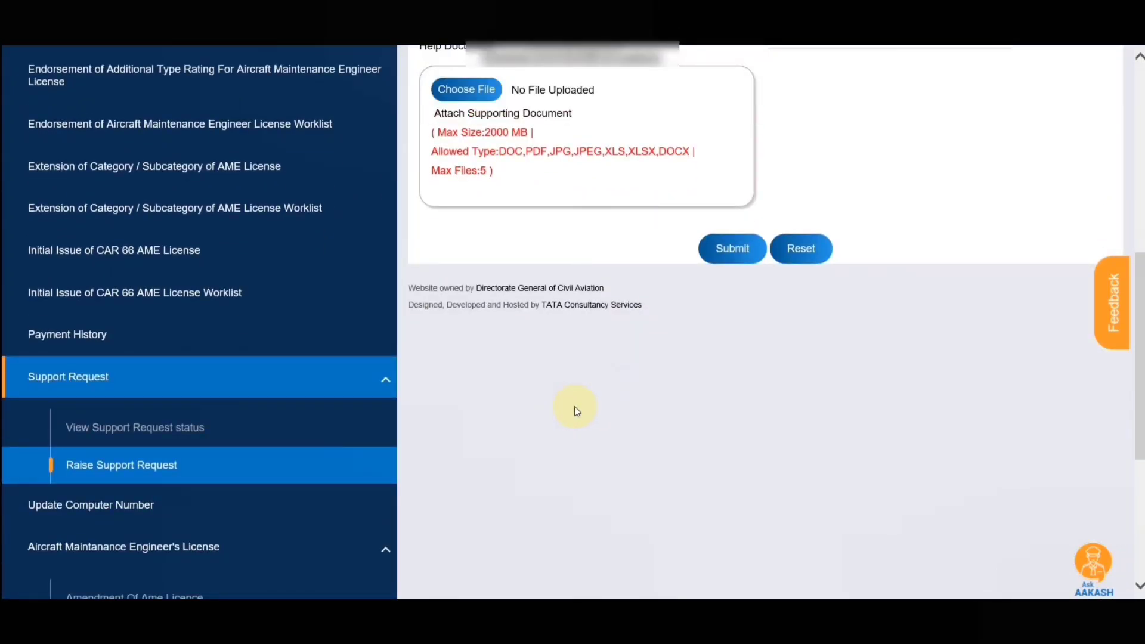
pyautogui.scroll(-2, 574, 406)
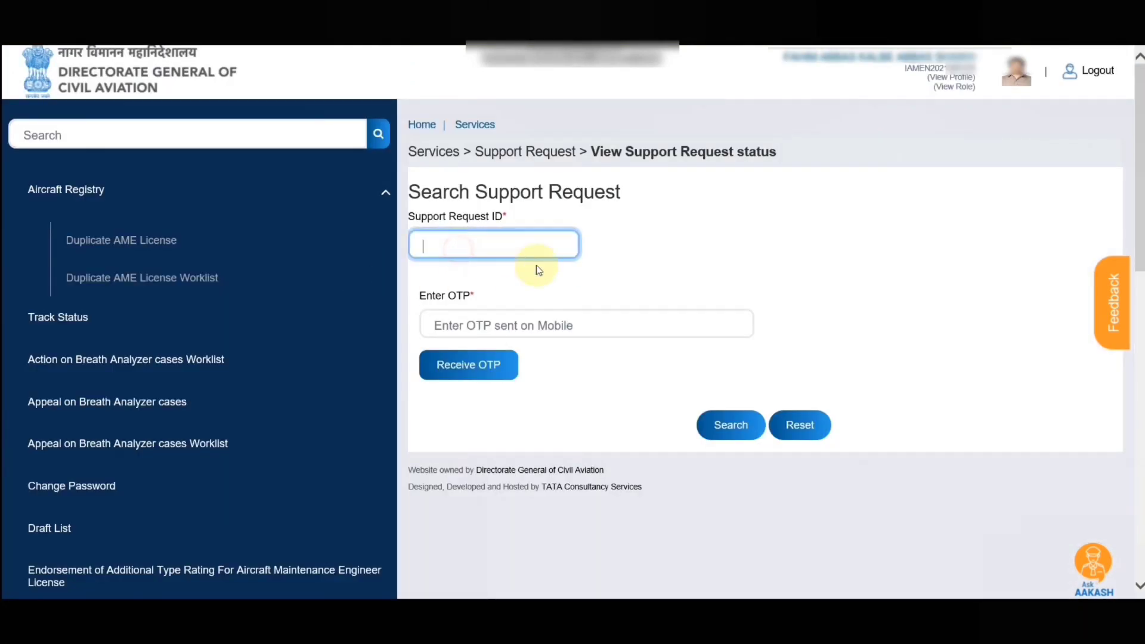
# Select the Support Request ID field, then log out, agreeing to give feedback
pyautogui.click(483, 325)
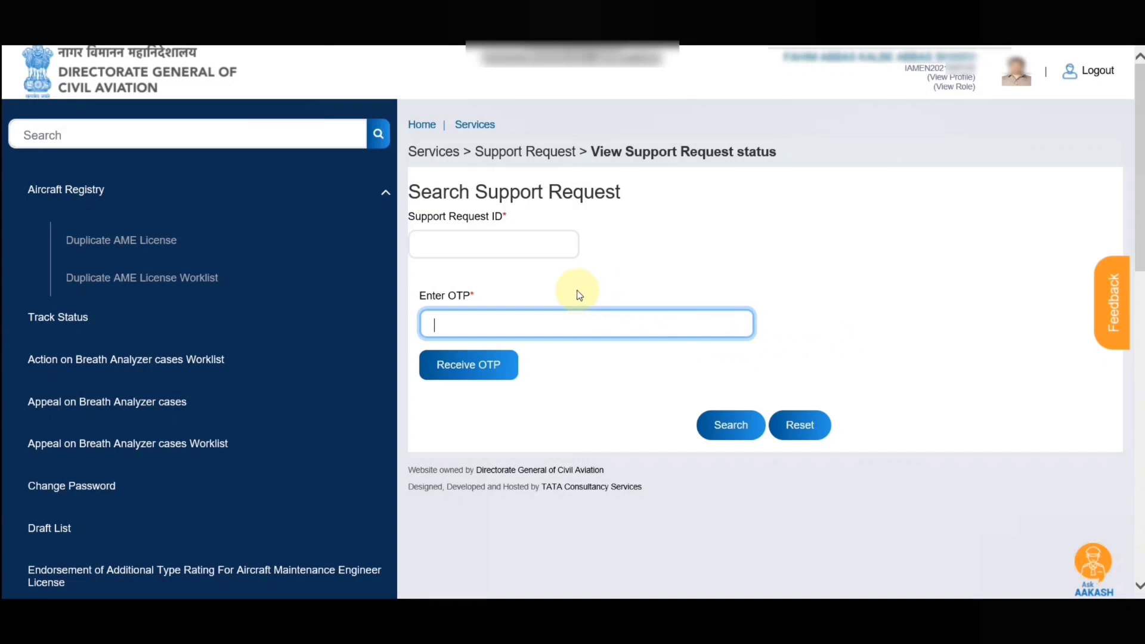
pyautogui.click(1102, 74)
pyautogui.click(539, 341)
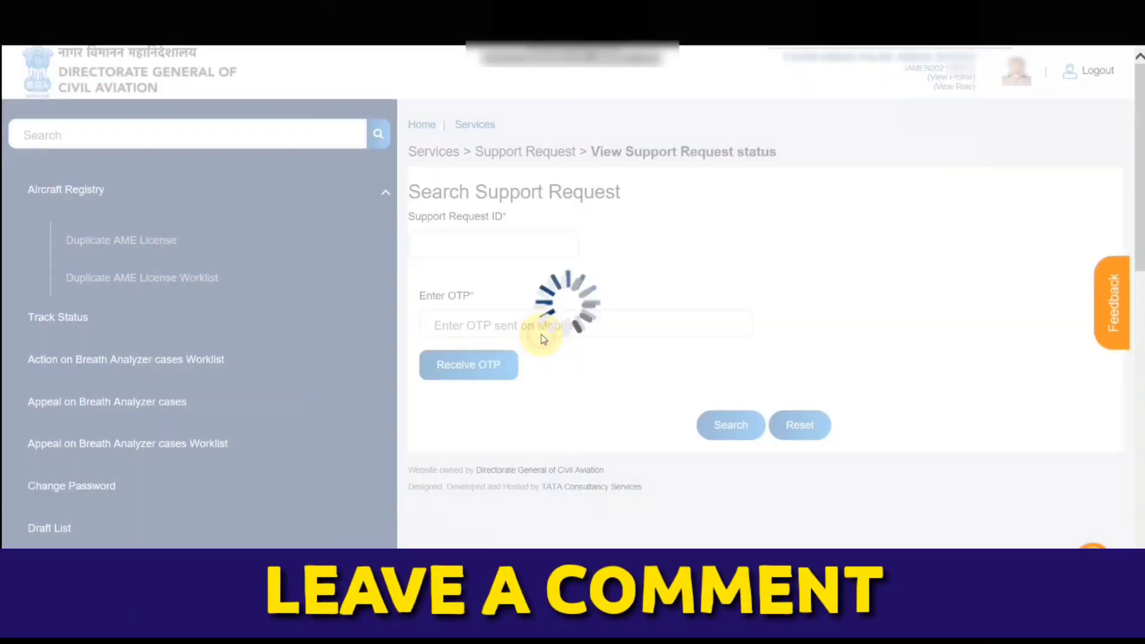